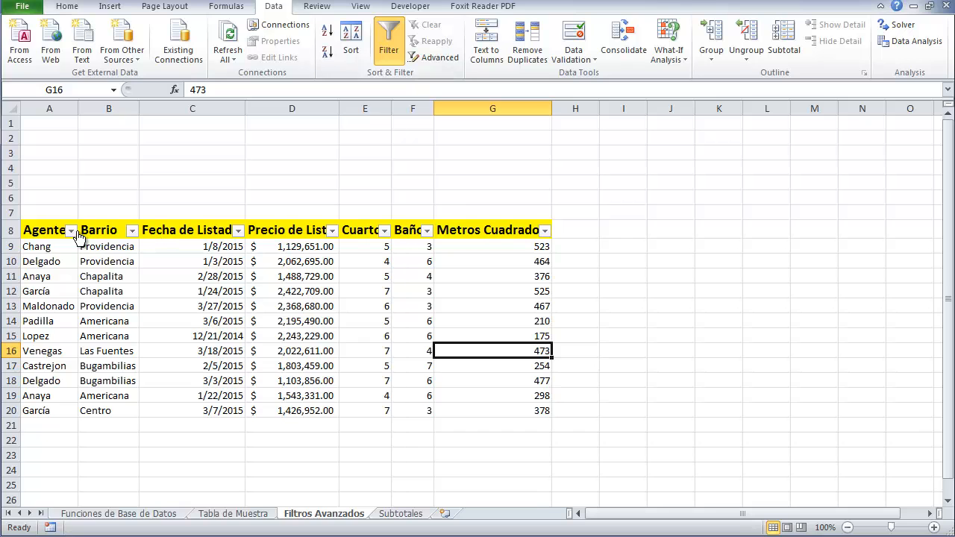
Turn off the AutoFilter drop-downs on the listings table
left_click(72, 231)
left_click(132, 231)
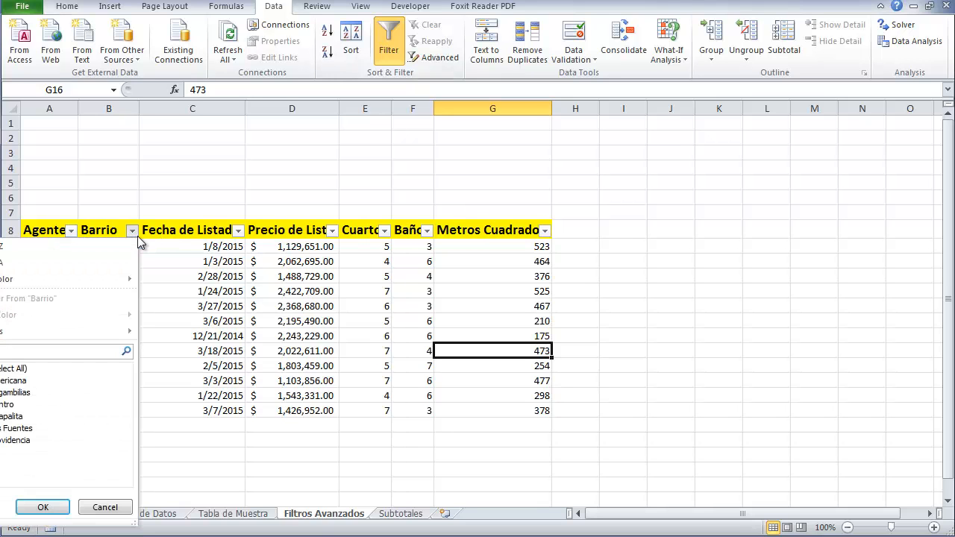
left_click(239, 231)
left_click(239, 230)
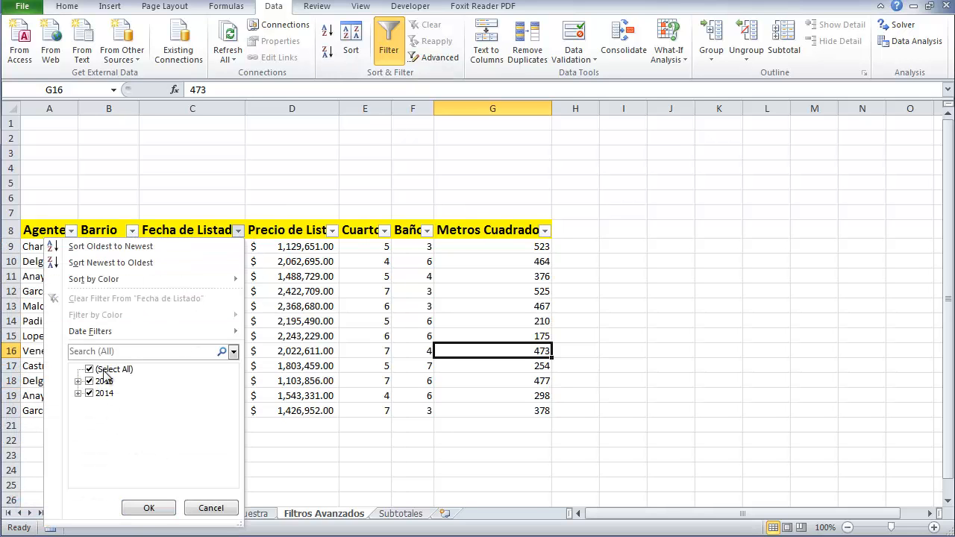
left_click(203, 510)
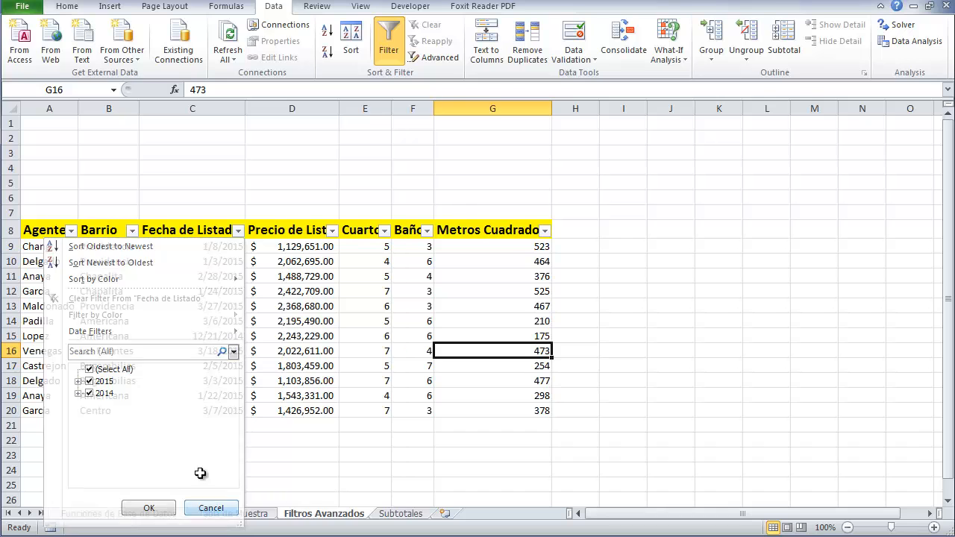
left_click(394, 60)
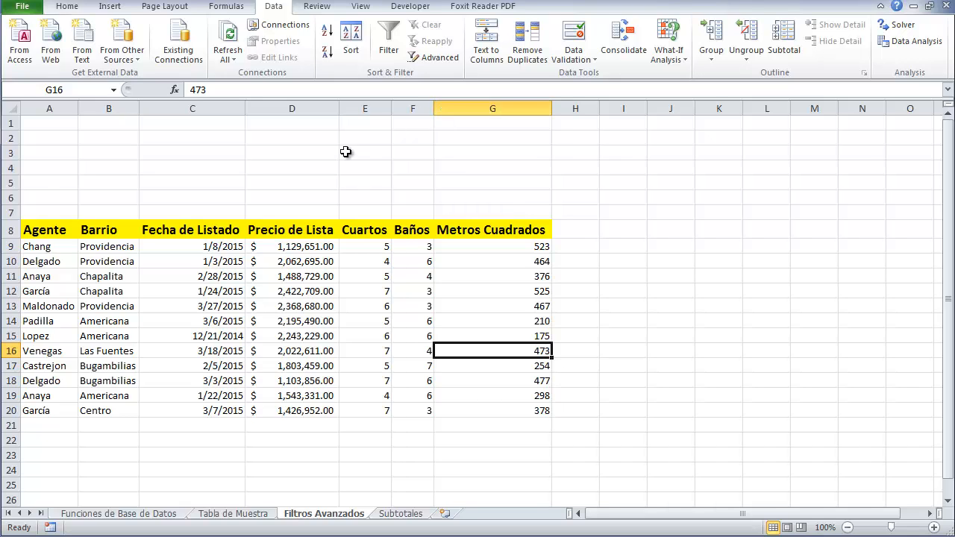
Enter the criteria heading Barrio in A1 and Providencia in A2
left_click(74, 125)
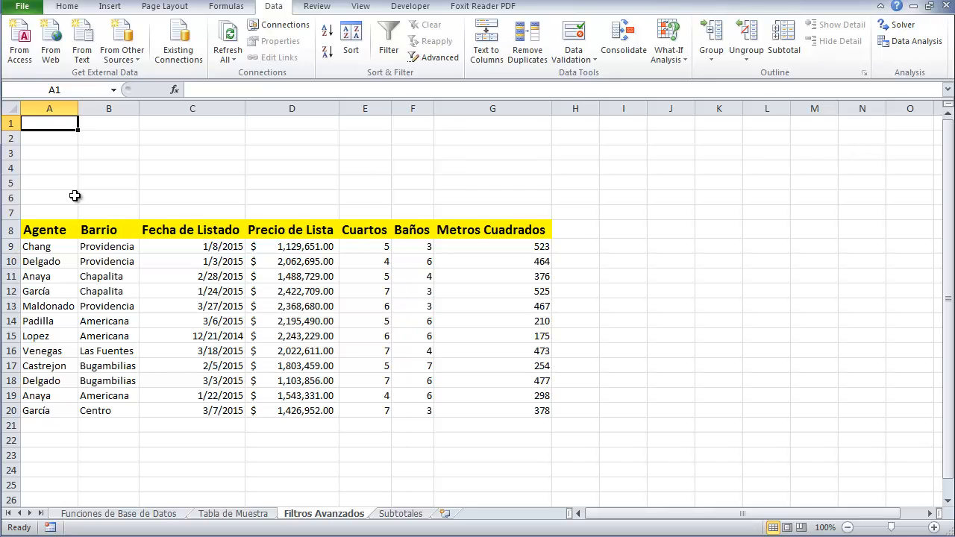
type("Ba")
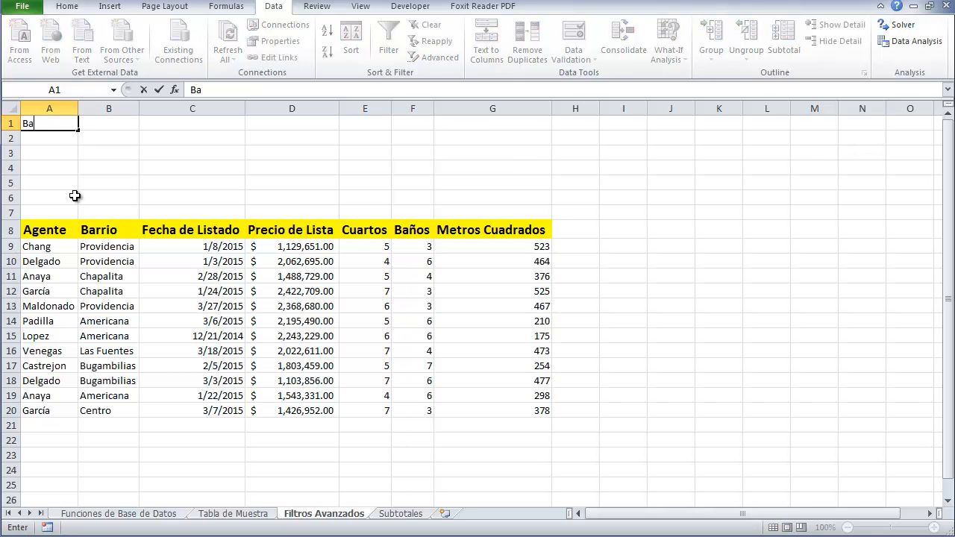
type("rrio")
key("Return")
type("Providencia")
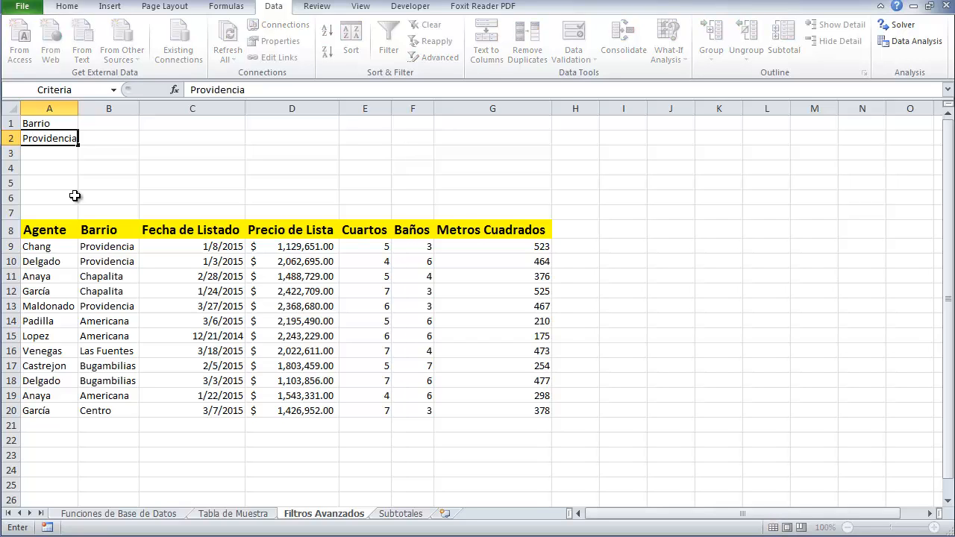
key("Return")
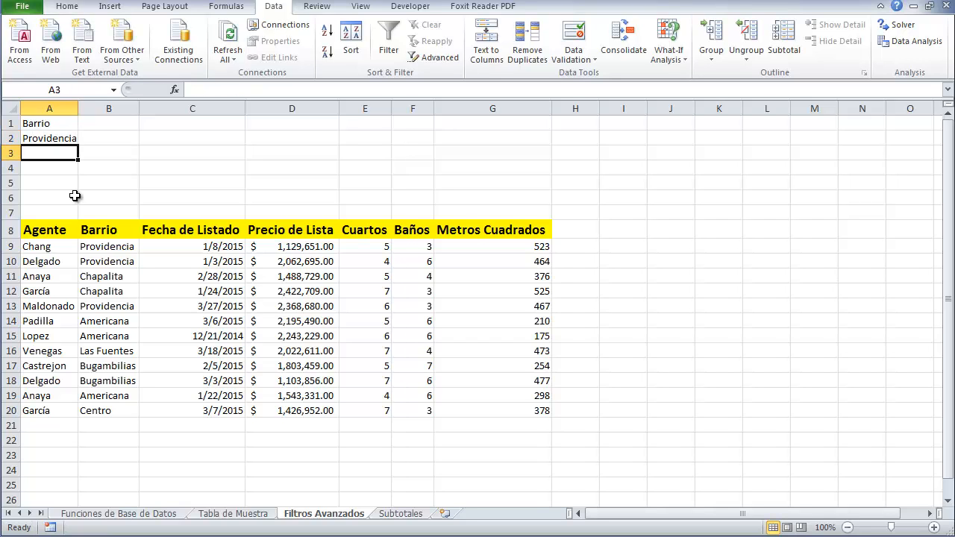
Compare the criteria cells with the table's Barrio column heading and values
left_click(68, 124)
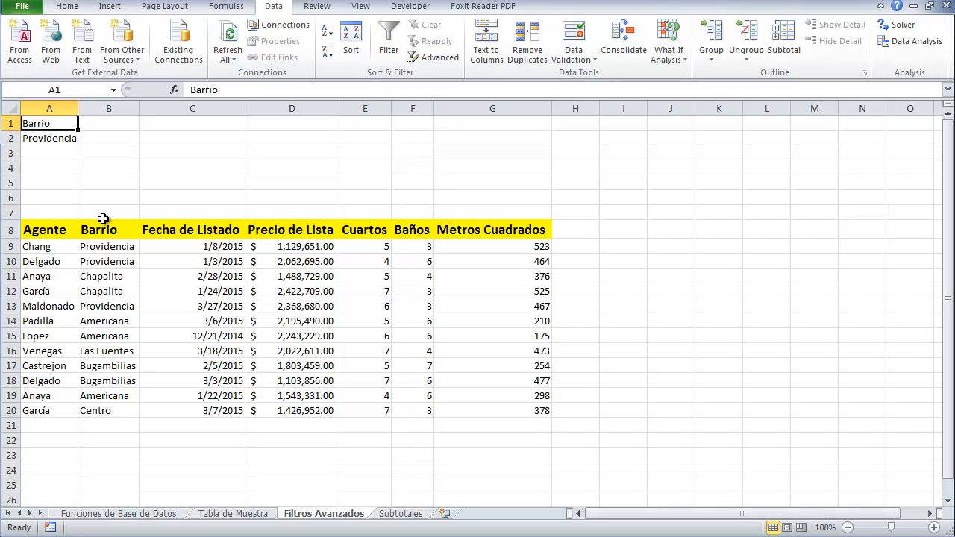
left_click(102, 233)
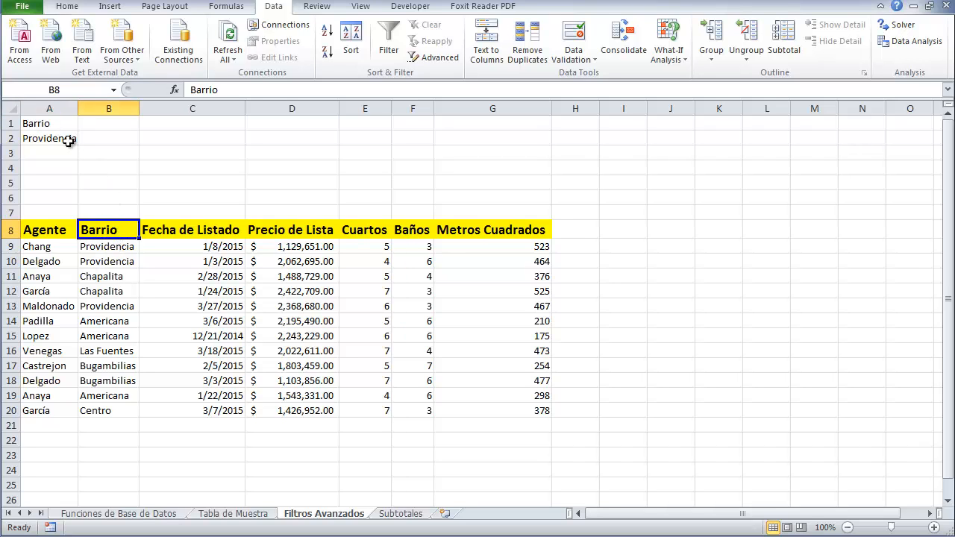
left_click(55, 121)
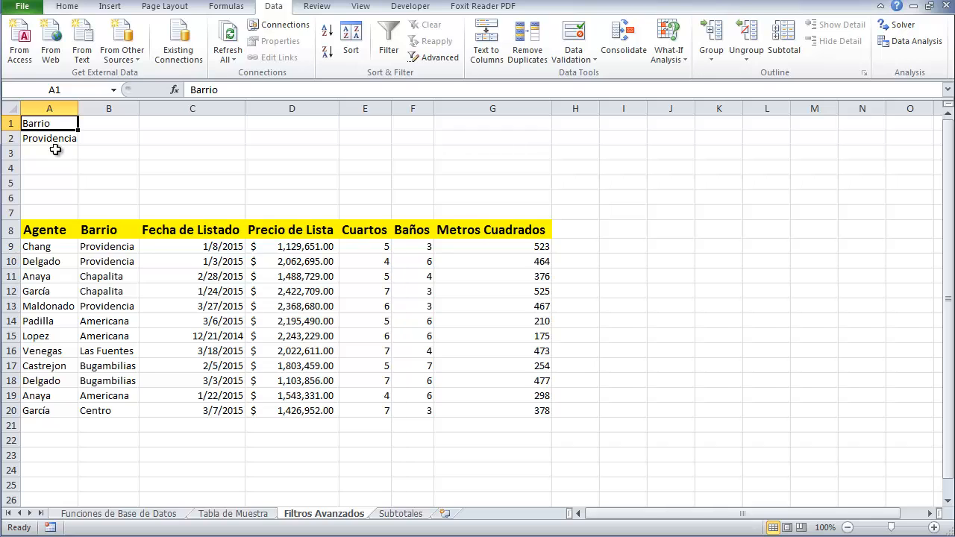
left_click(54, 142)
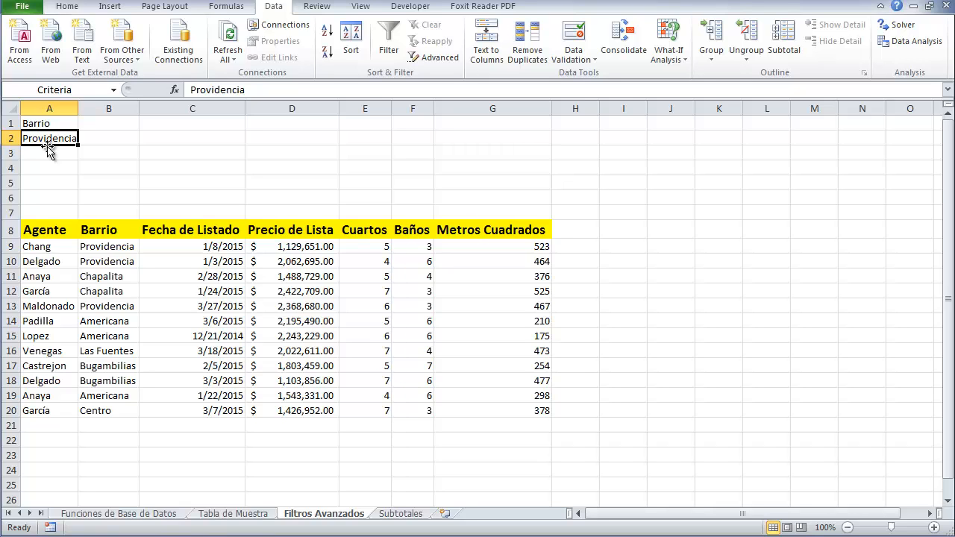
left_click_drag(114, 247, 92, 415)
left_click(94, 351)
left_click(54, 149)
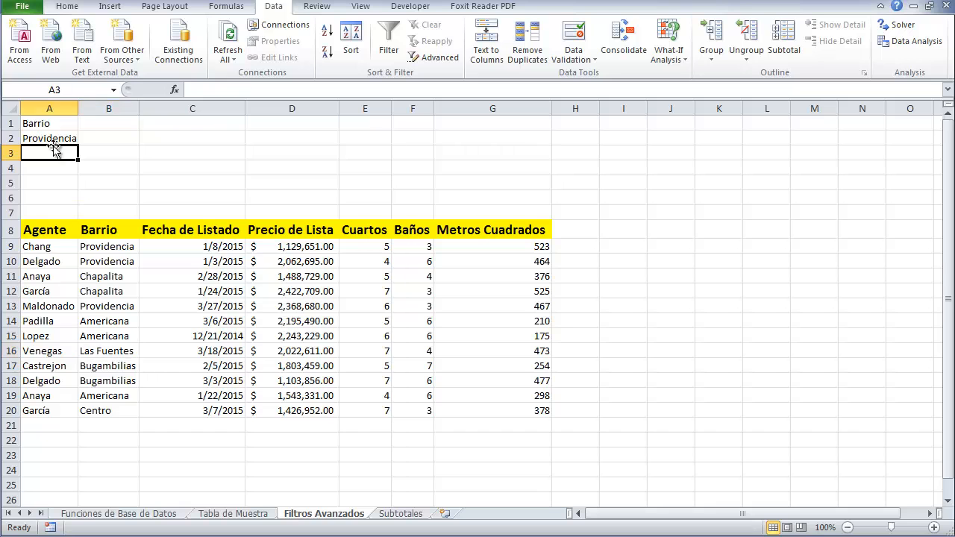
left_click(38, 125)
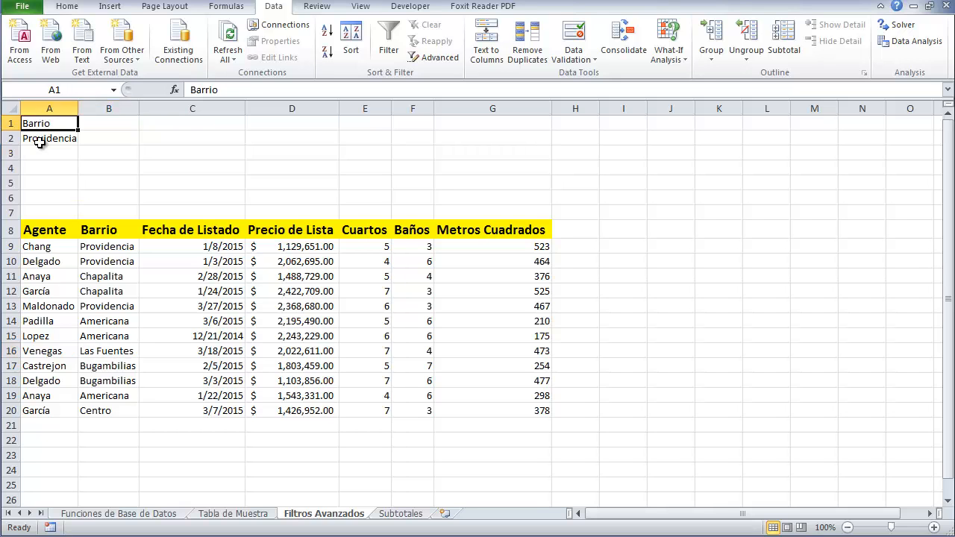
Filter the table in place with Advanced Filter, list range A8:G20 and criteria range A1:A2, then clear the filter
left_click(439, 58)
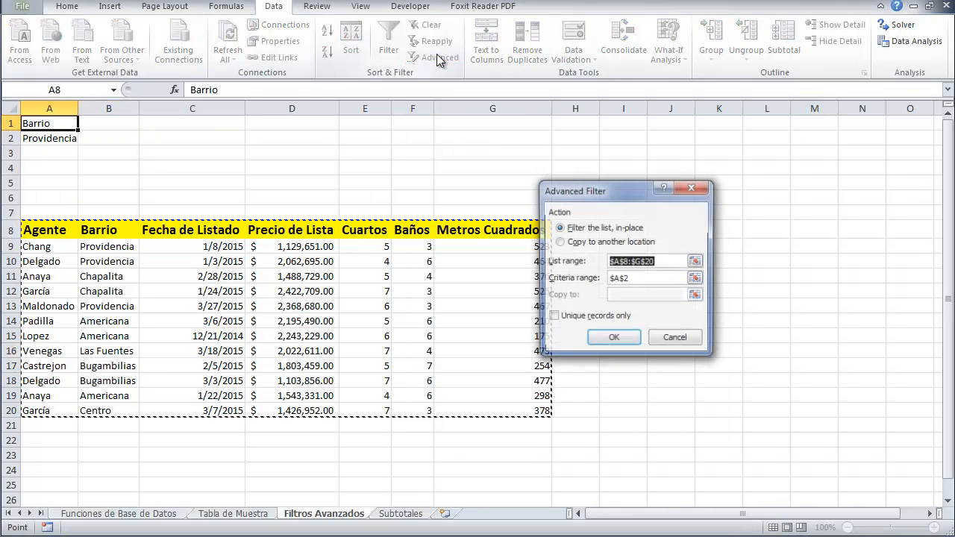
left_click_drag(594, 200, 627, 196)
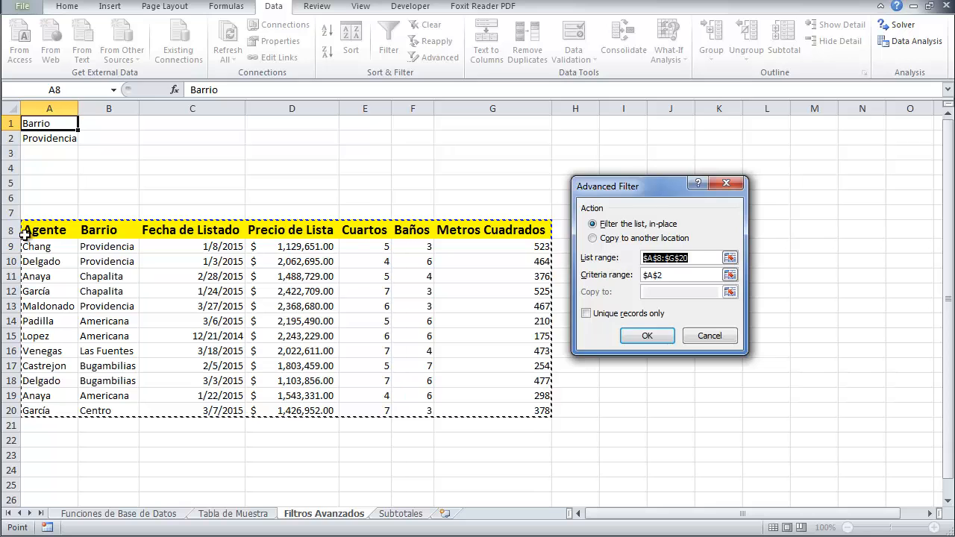
left_click_drag(29, 231, 550, 411)
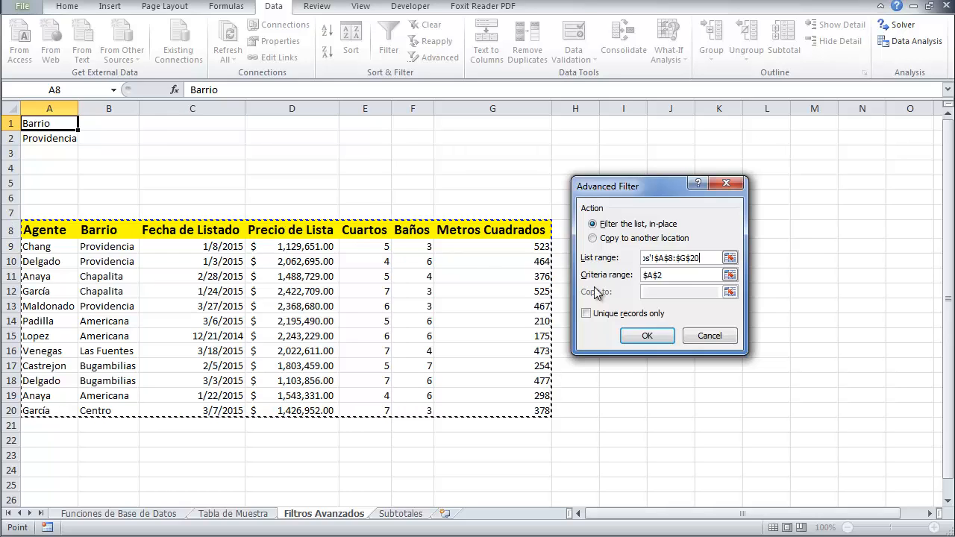
double_click(654, 280)
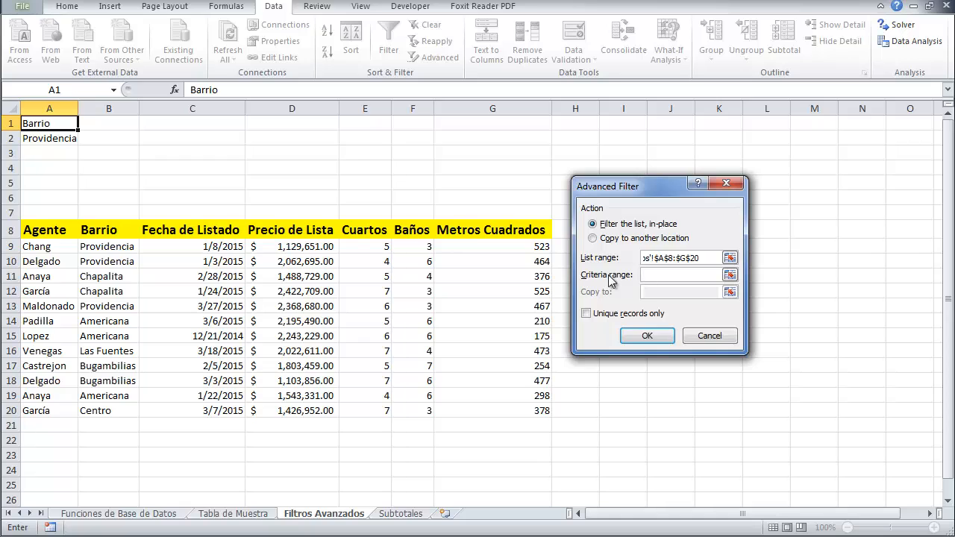
left_click(62, 123)
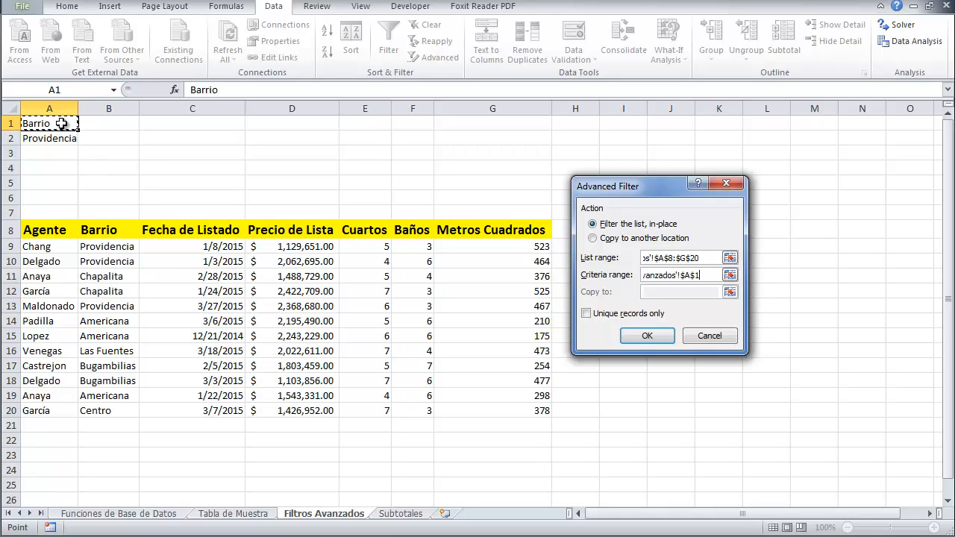
left_click_drag(62, 123, 60, 138)
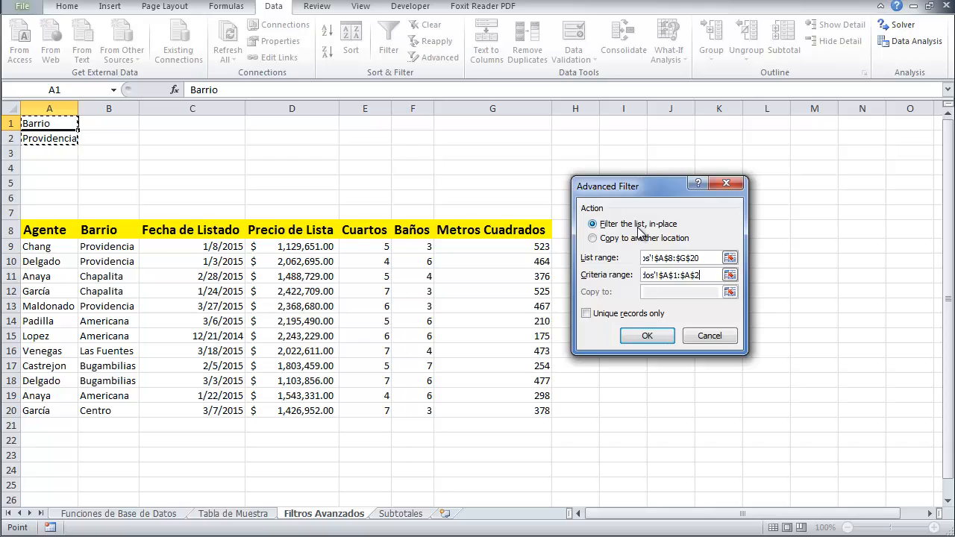
left_click(647, 337)
left_click(129, 157)
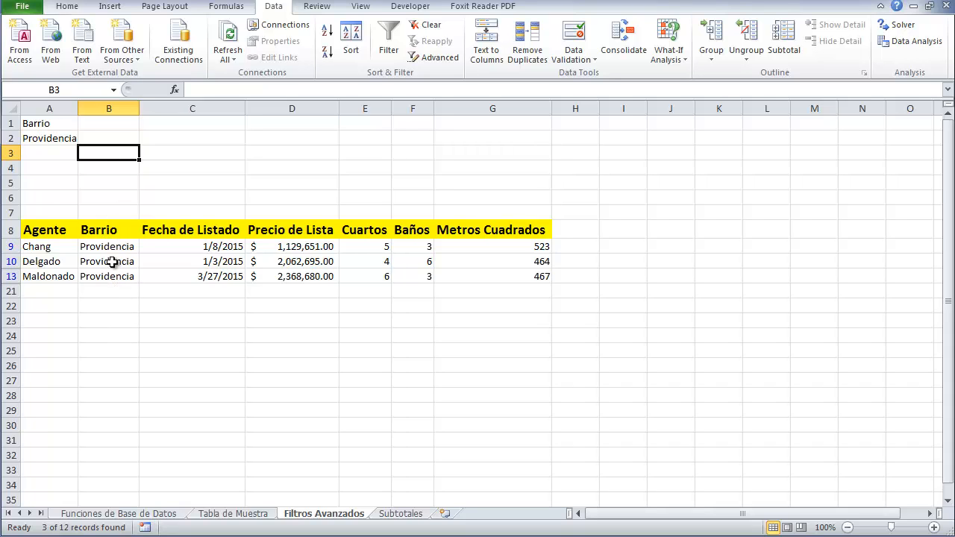
left_click(422, 25)
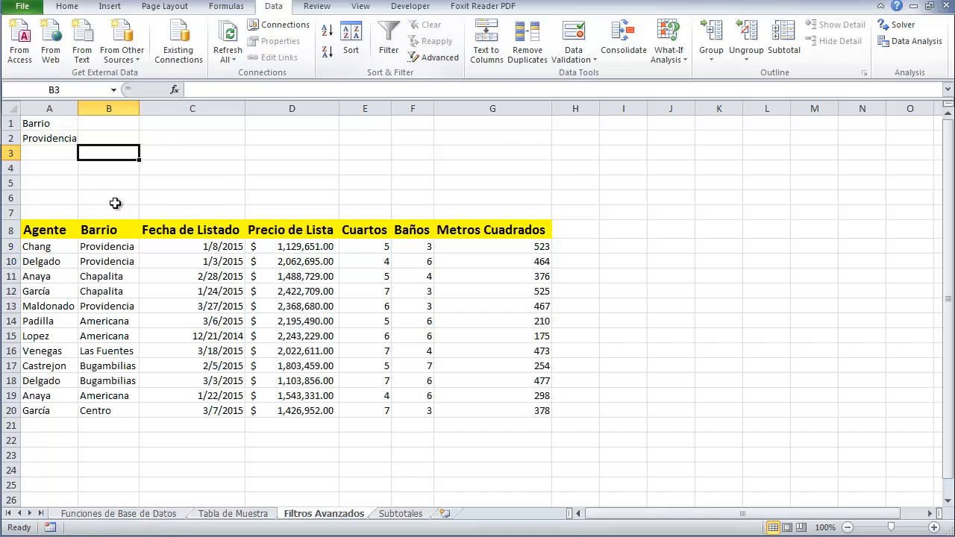
Turn on AutoFilter and filter the Barrio column to show only Providencia
left_click(83, 224)
left_click(389, 45)
left_click(198, 336)
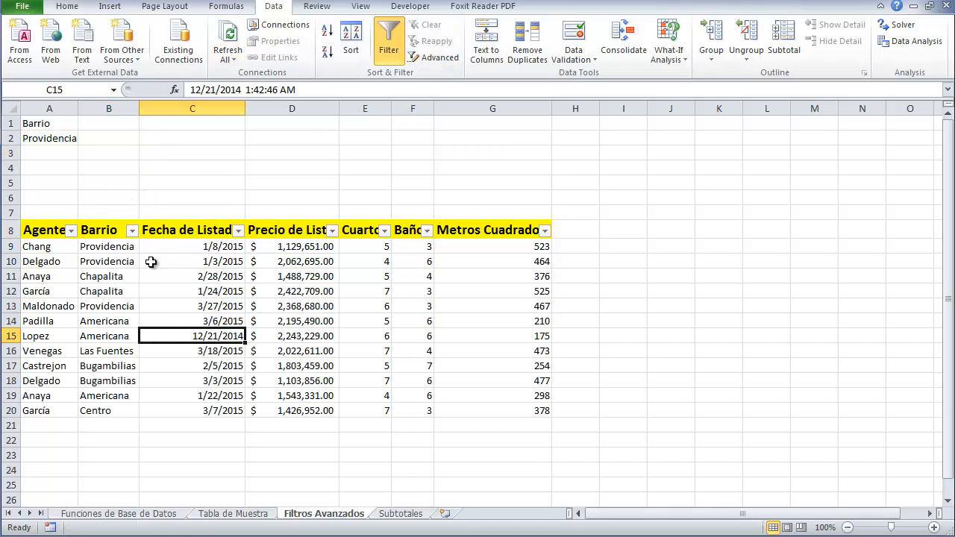
left_click(132, 230)
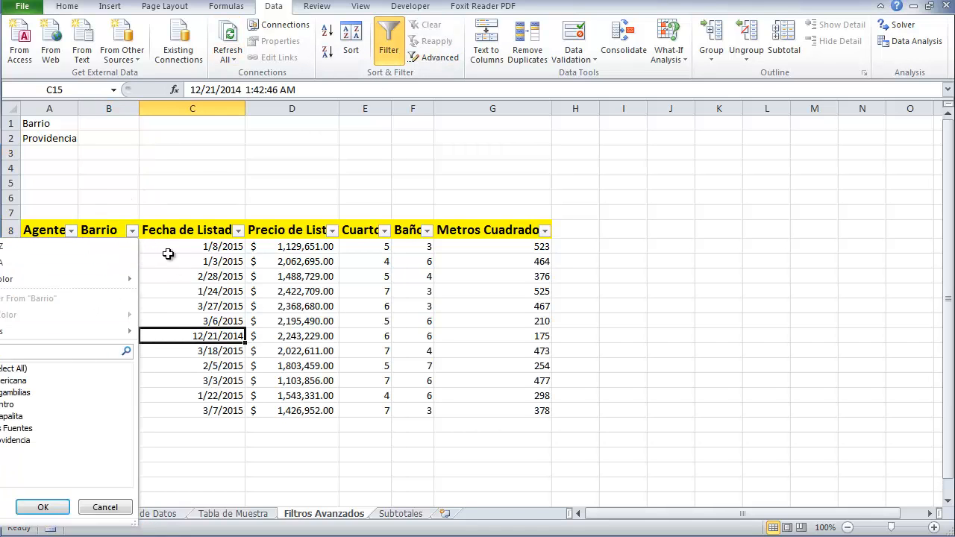
left_click(2, 369)
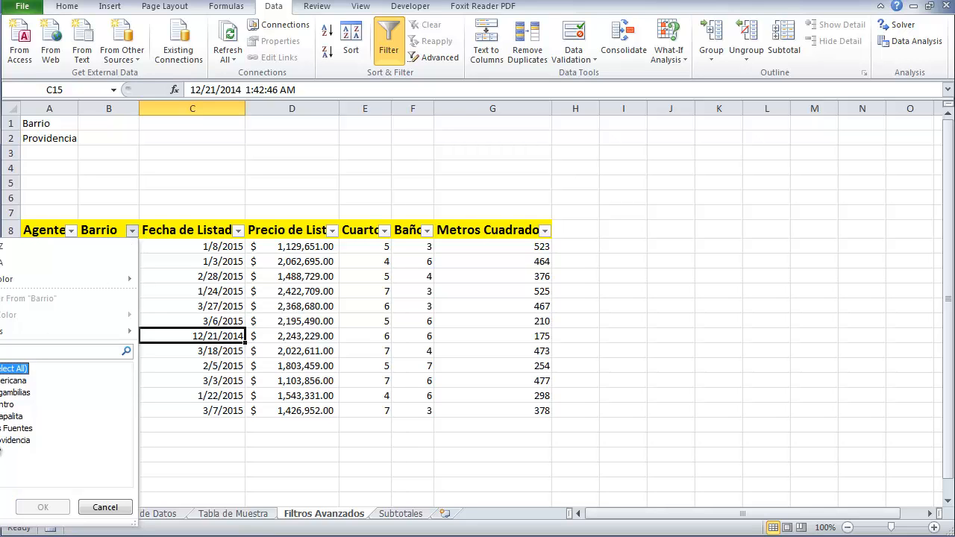
left_click(1, 440)
left_click(43, 507)
left_click(223, 408)
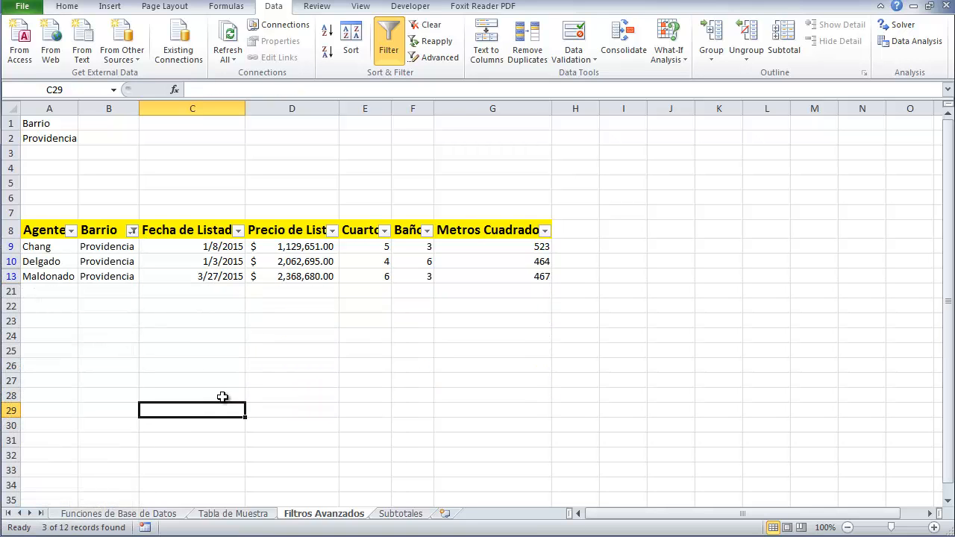
Undo the Barrio filter
key("ctrl+z")
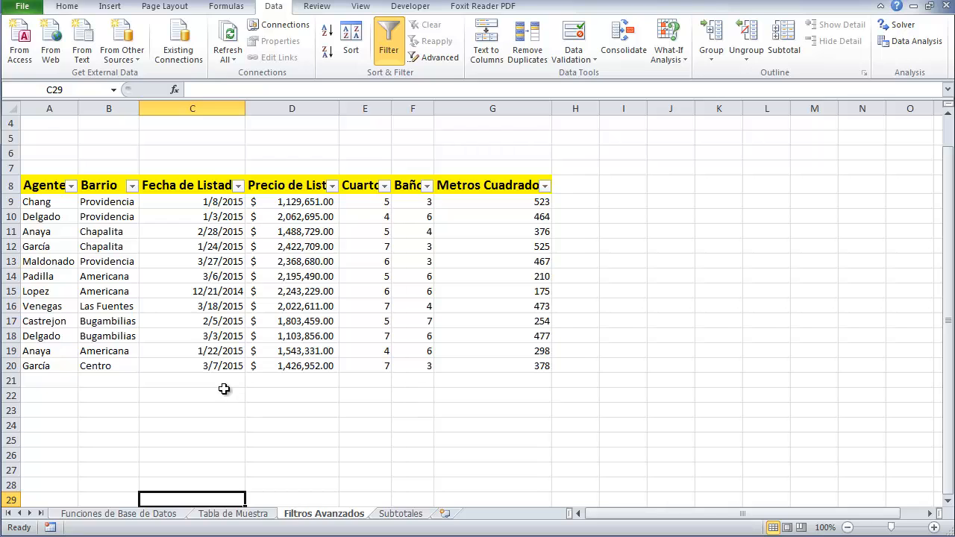
scroll(224, 379, "up", 1)
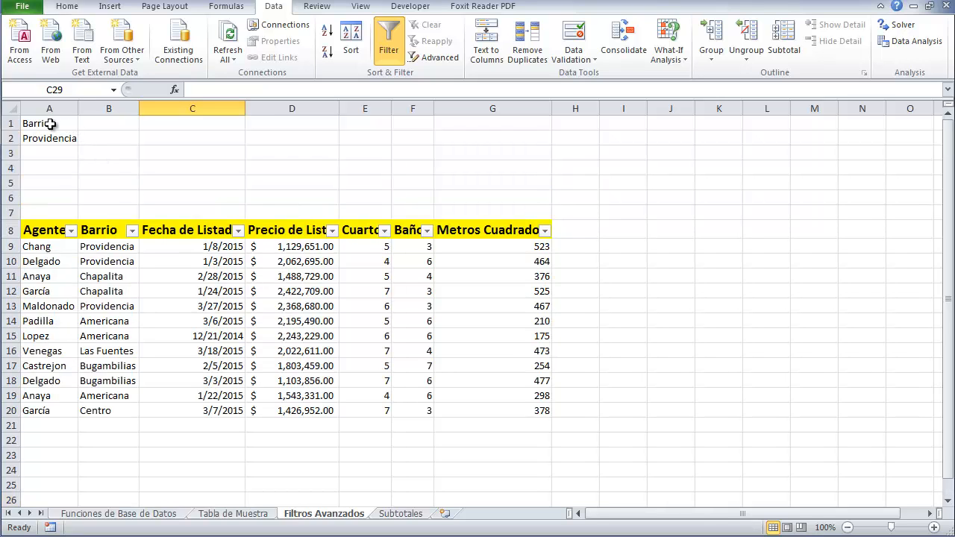
Clear the criteria cells A1 and A2
left_click_drag(46, 123, 45, 140)
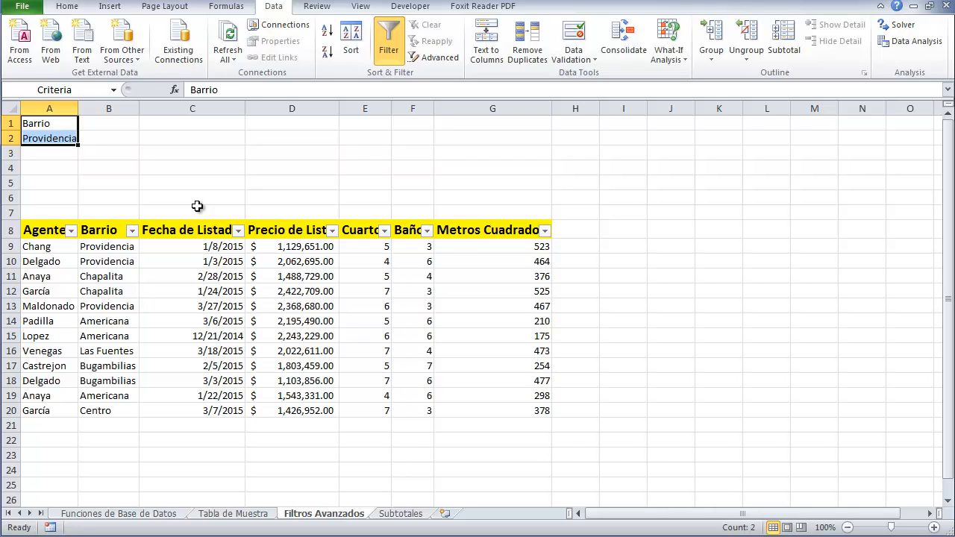
left_click(74, 182)
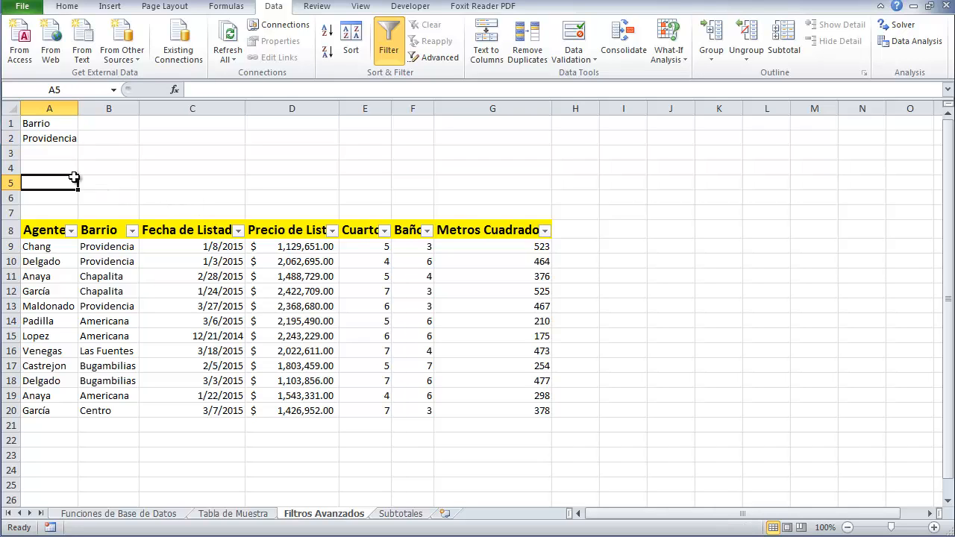
left_click(65, 136)
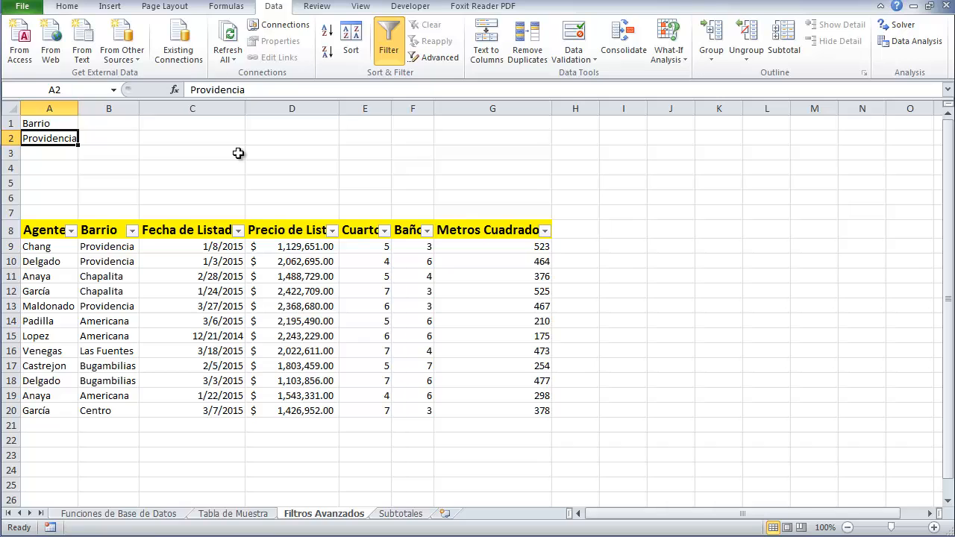
key("Delete")
key("Up")
key("Delete")
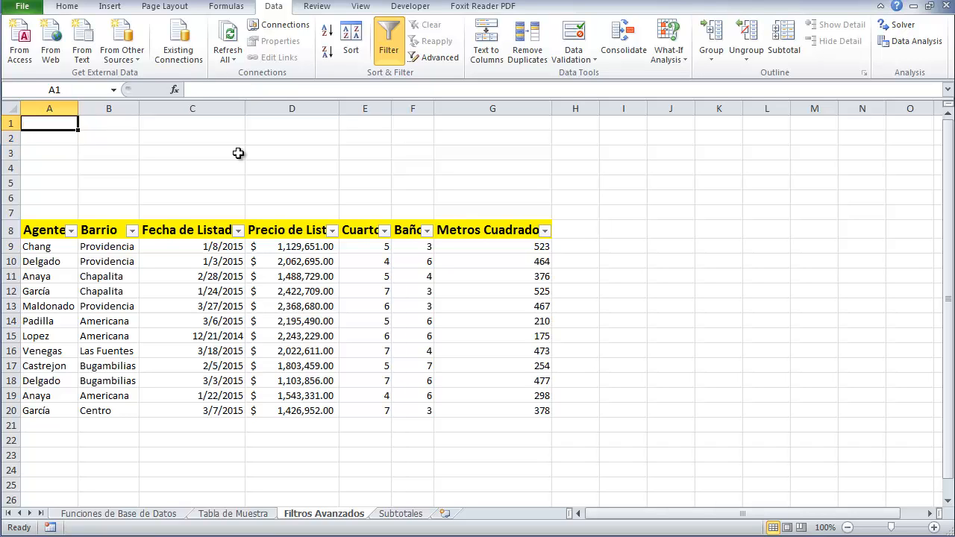
Turn off the AutoFilter on the table
left_click(386, 44)
left_click(386, 44)
left_click(489, 331)
left_click(459, 321)
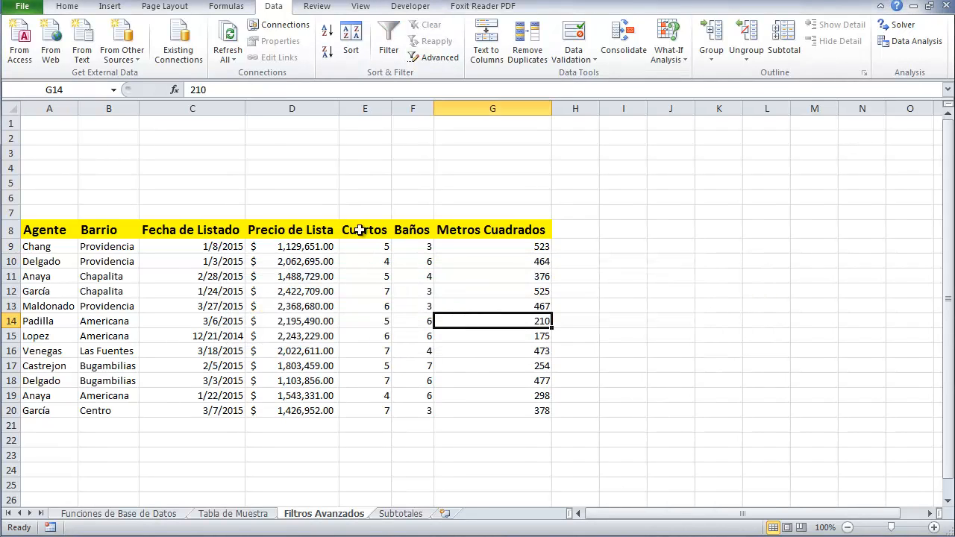
Enter a Cuartos criteria header in A1 with the values 4 and 5 beneath it
left_click(362, 231)
left_click(58, 125)
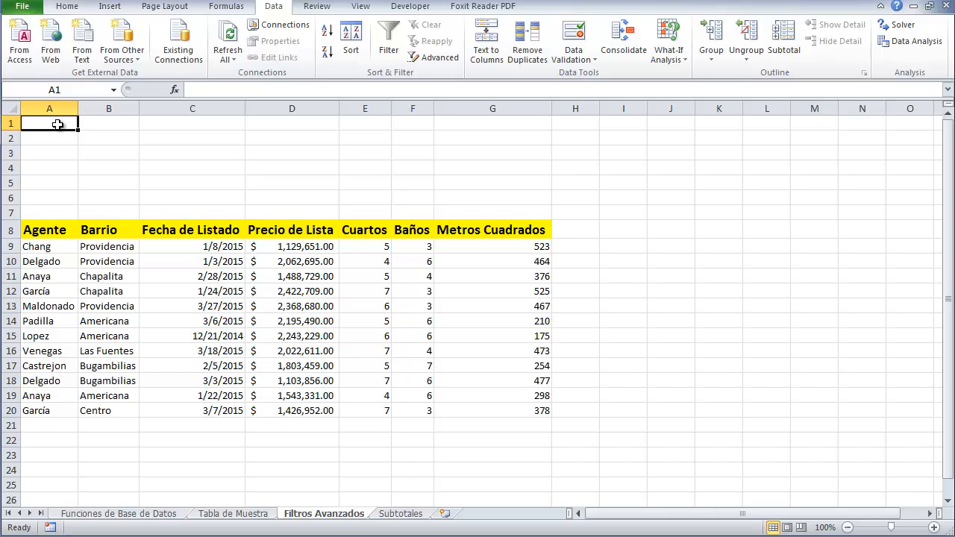
type("Cuarto")
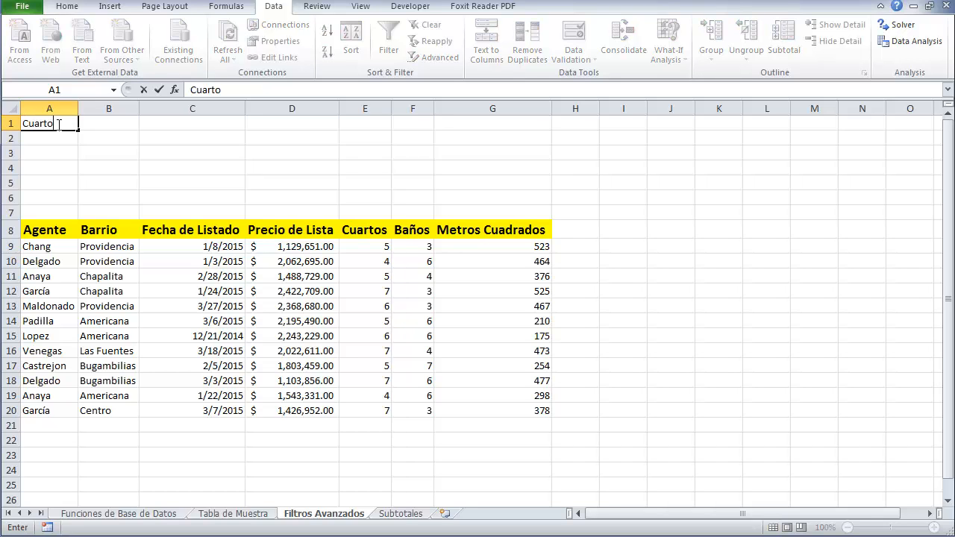
type("s")
key("Return")
type("4")
key("Return")
type("5")
key("Return")
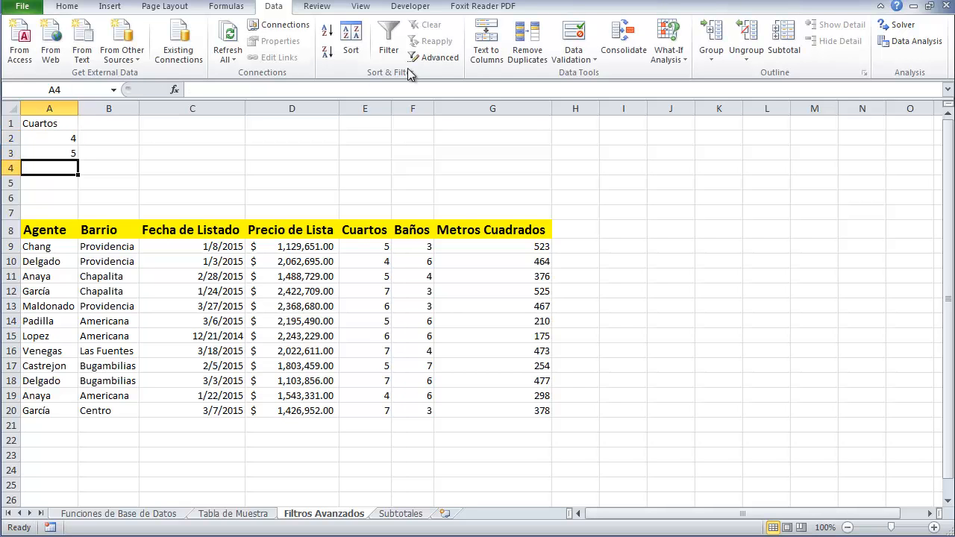
Apply an Advanced Filter to the list in place using A1:A3 as the criteria range
left_click(434, 58)
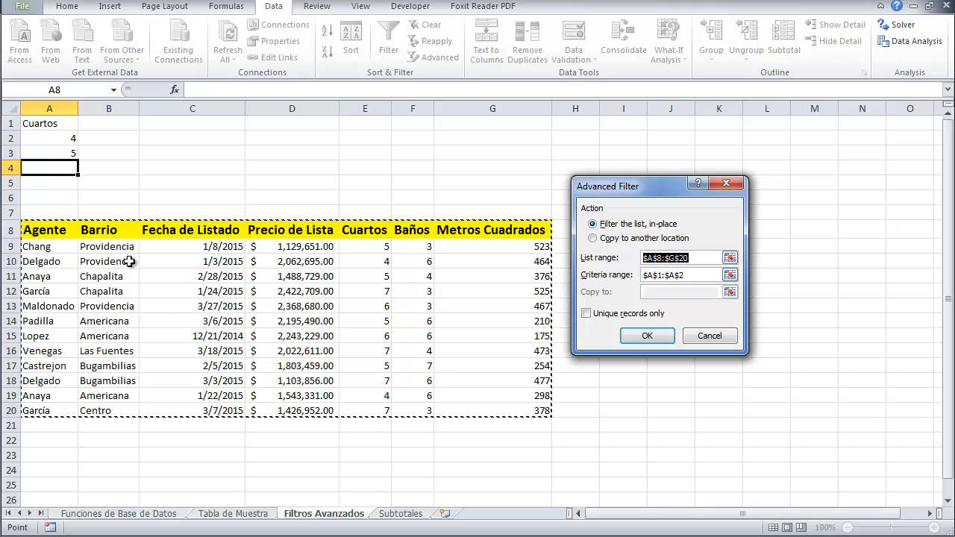
left_click(701, 275)
left_click_drag(703, 277, 584, 276)
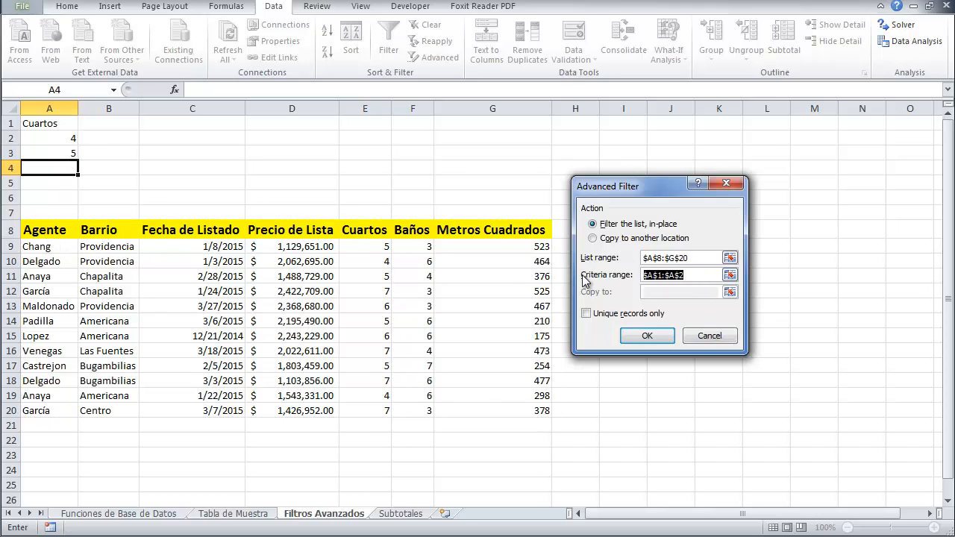
key("BackSpace")
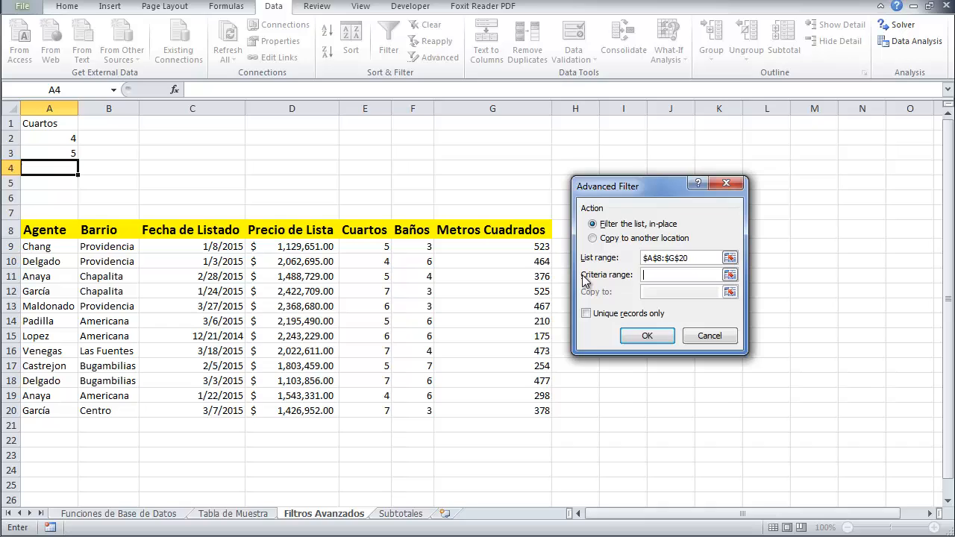
left_click(47, 125)
left_click_drag(47, 125, 50, 152)
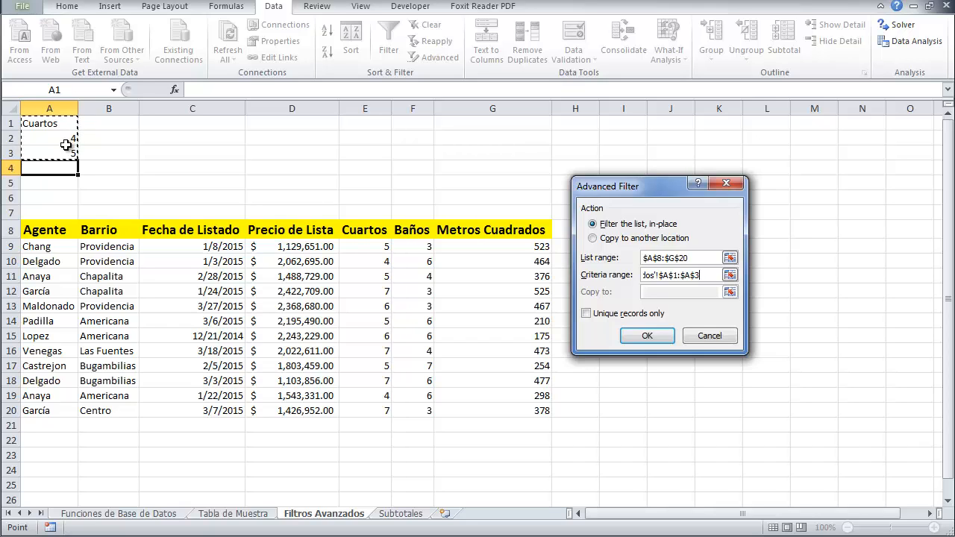
left_click(648, 338)
left_click(436, 393)
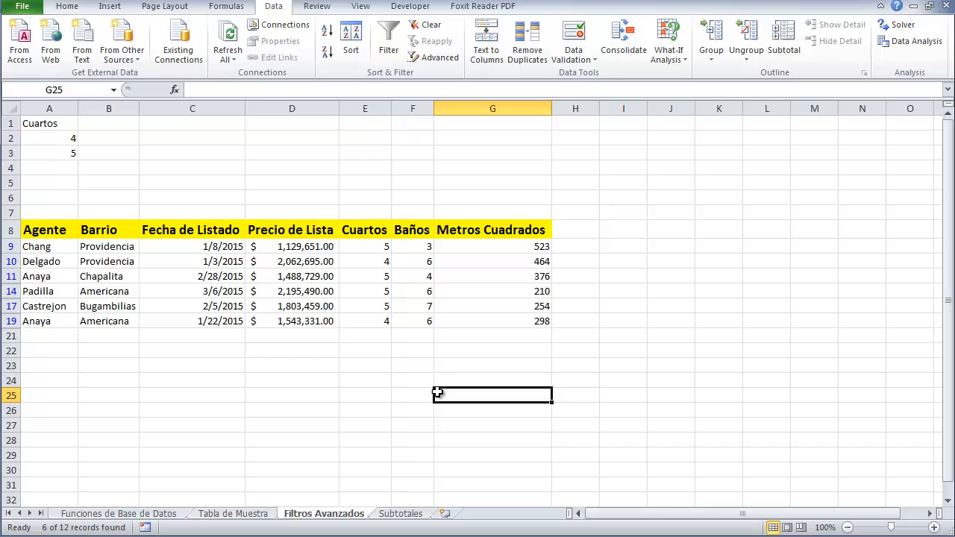
Clear the Advanced Filter from the table
left_click(379, 249)
left_click(377, 261)
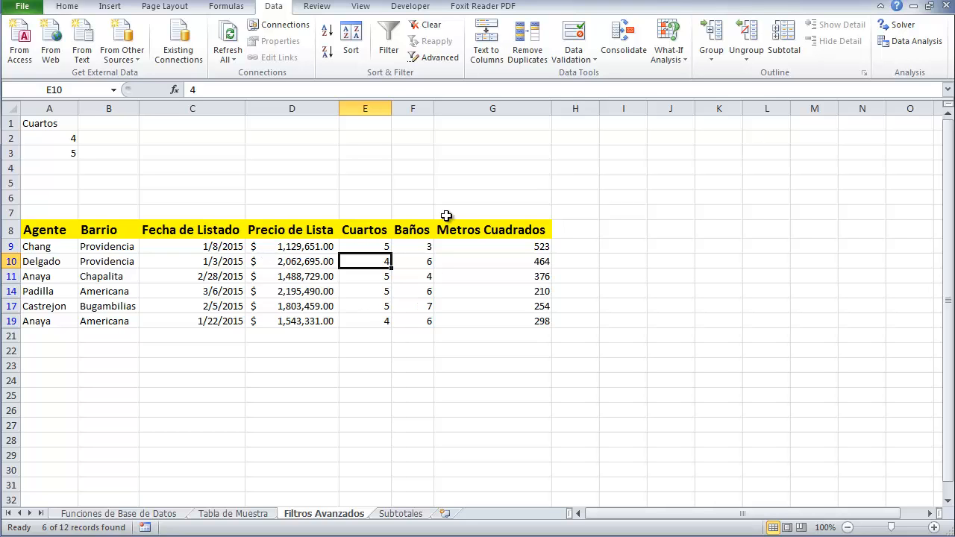
left_click(421, 26)
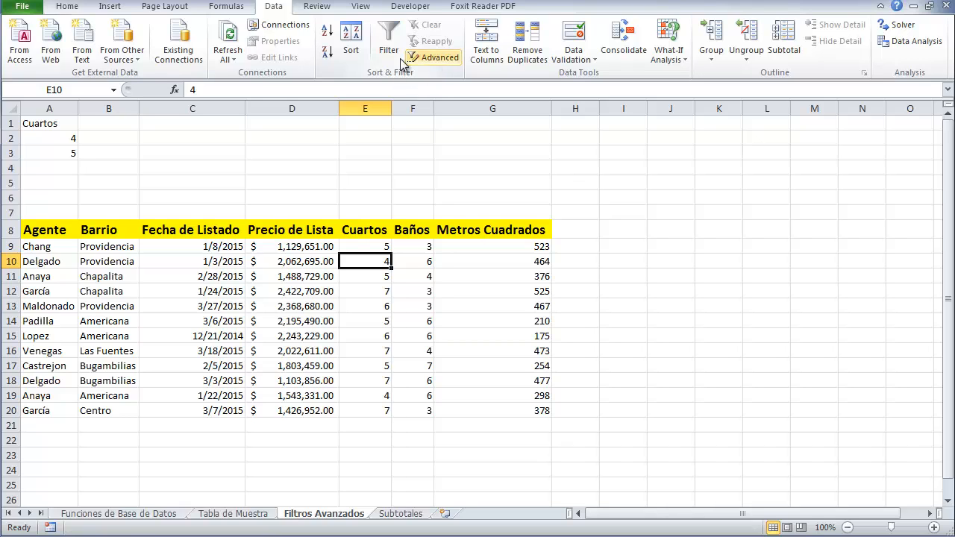
Delete the criteria entries in A1:A3
left_click(57, 123)
left_click_drag(57, 122, 58, 153)
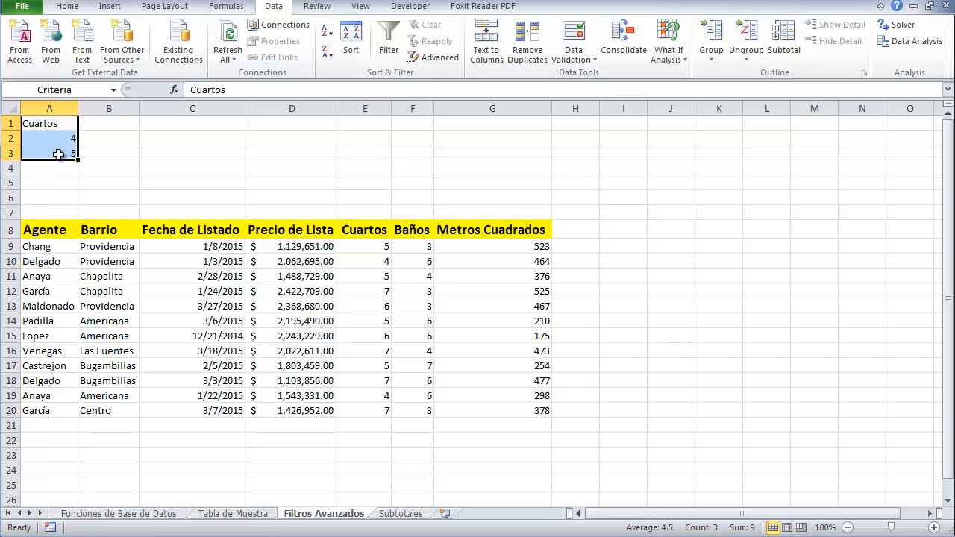
key("Delete")
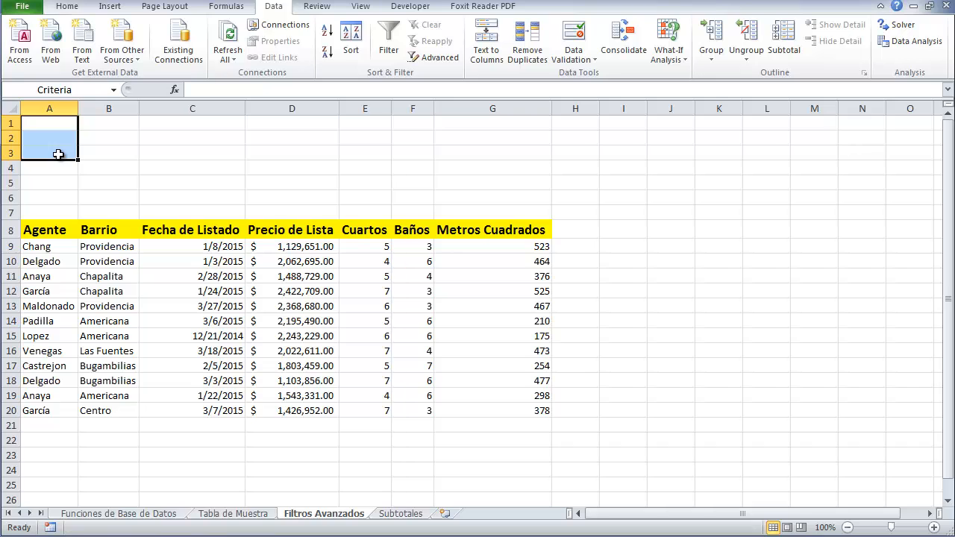
Enter criteria headers Cuartos, Baños and Metros Cuadrados across A1:C1
key("ctrl+Home")
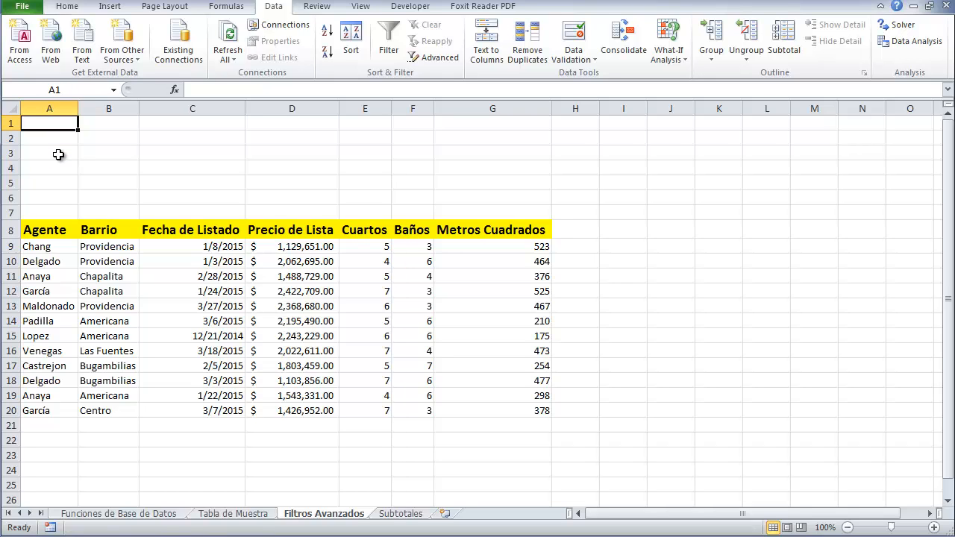
type("Cua")
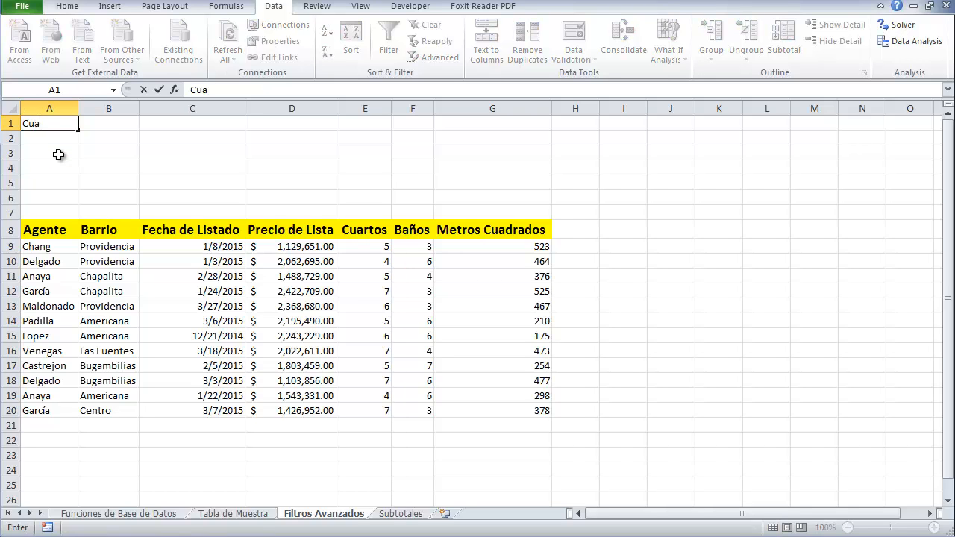
type("rtos")
key("Tab")
type("Baños")
key("Tab")
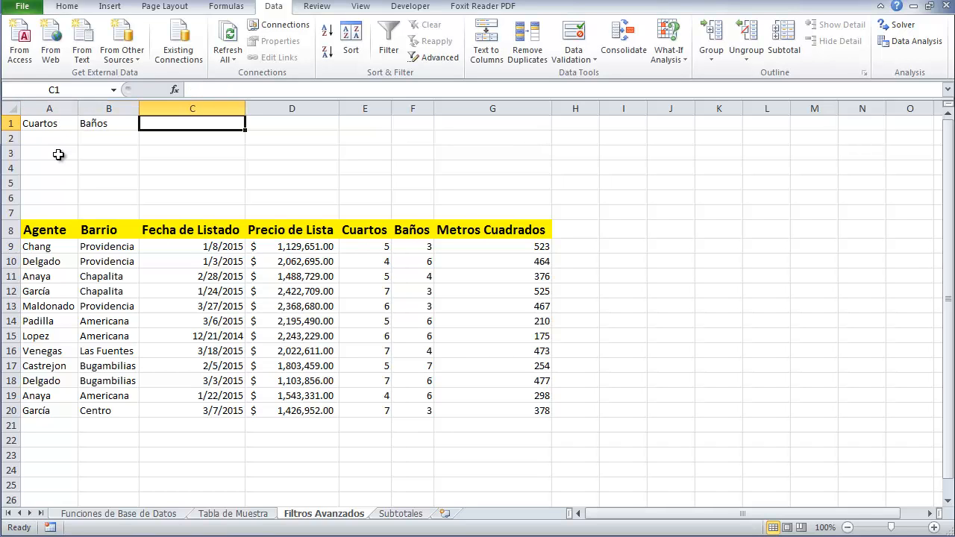
type("Metro")
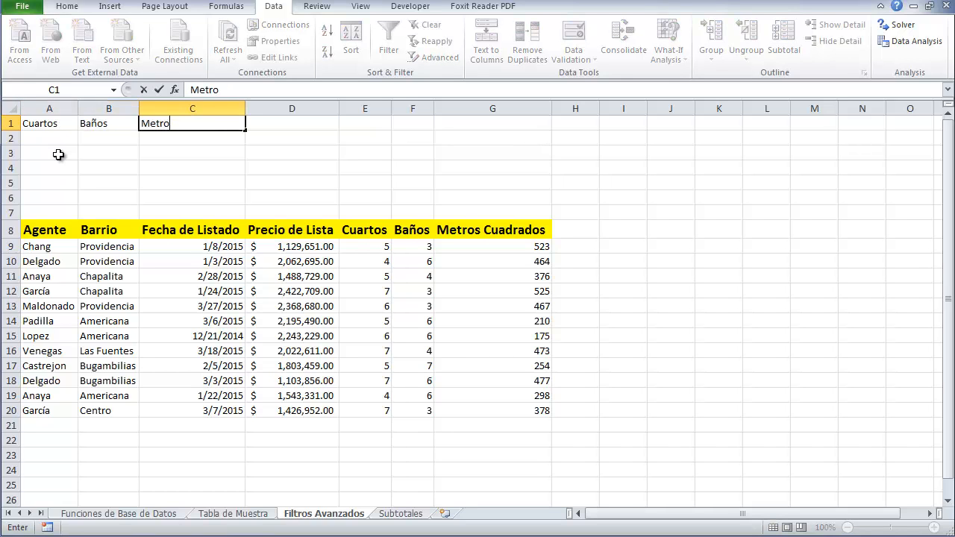
type("s Cuadrado")
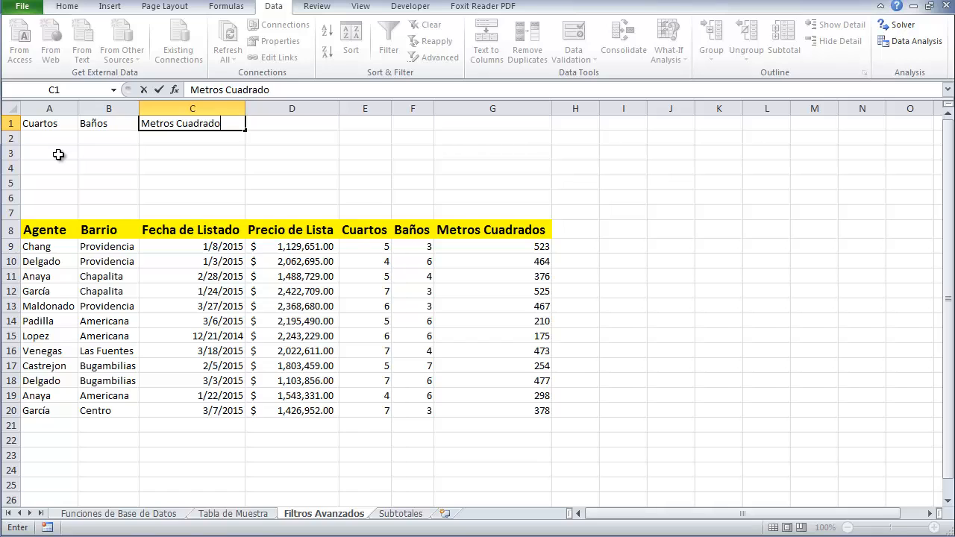
type("s")
key("Return")
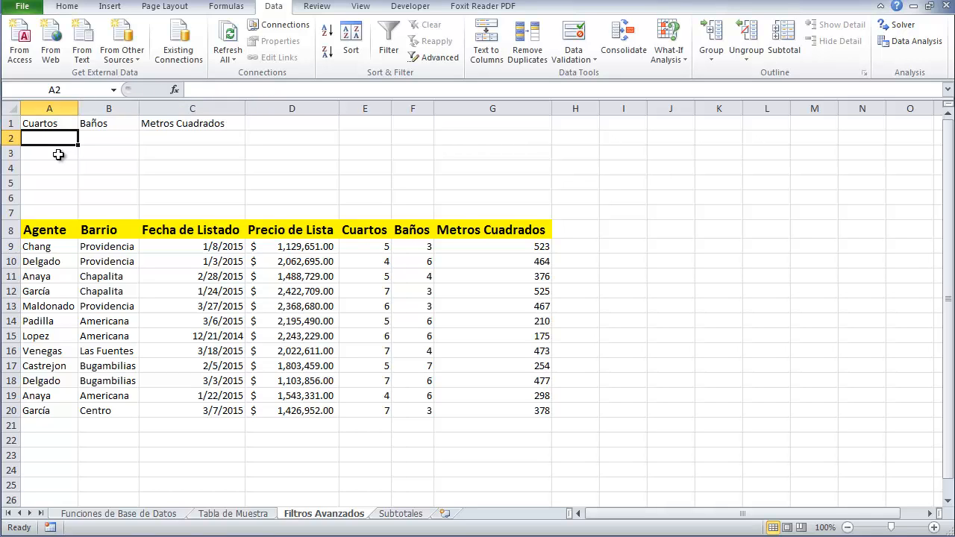
Enter the criteria >=6 for Cuartos, >=4 for Baños and <=500 for Metros Cuadrados in row 2
type(">=6")
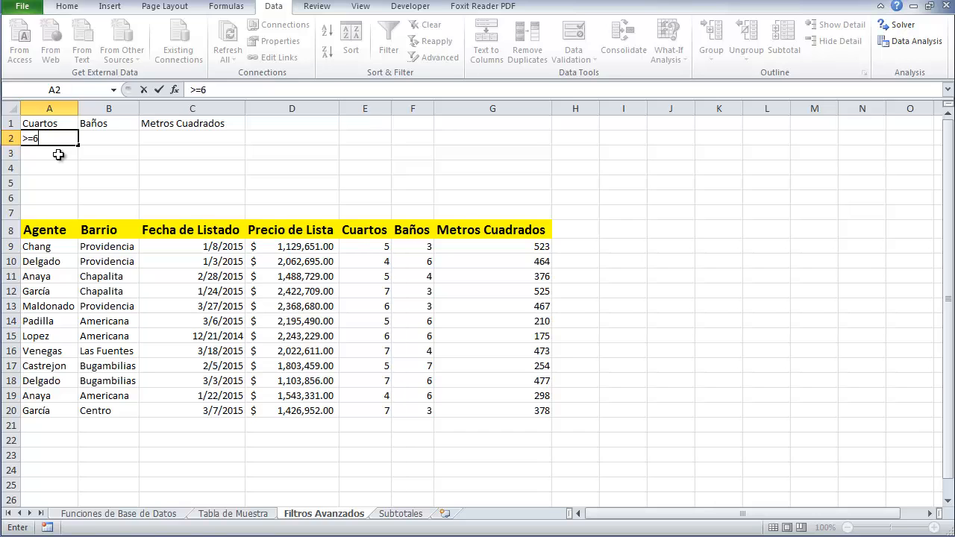
key("Tab")
type(">")
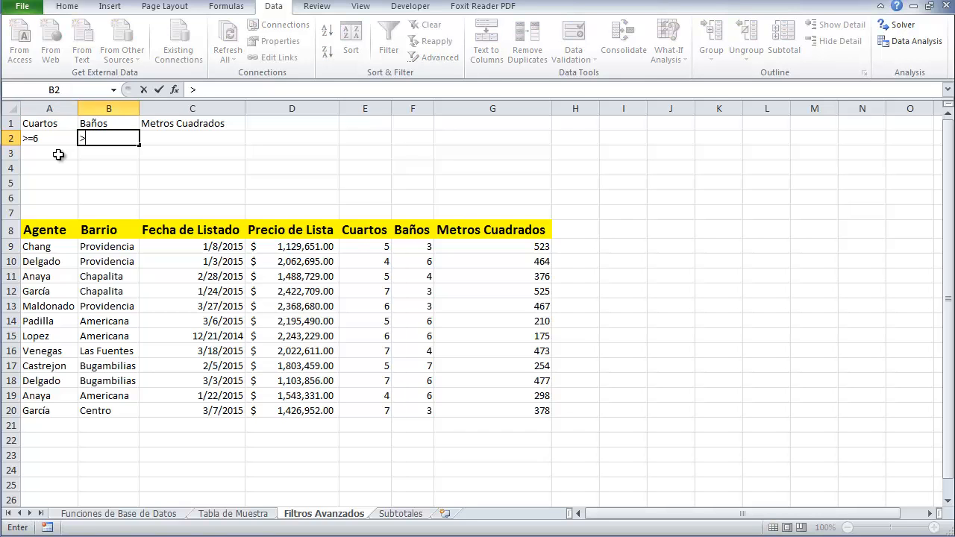
key("shift+Tab")
key("Tab")
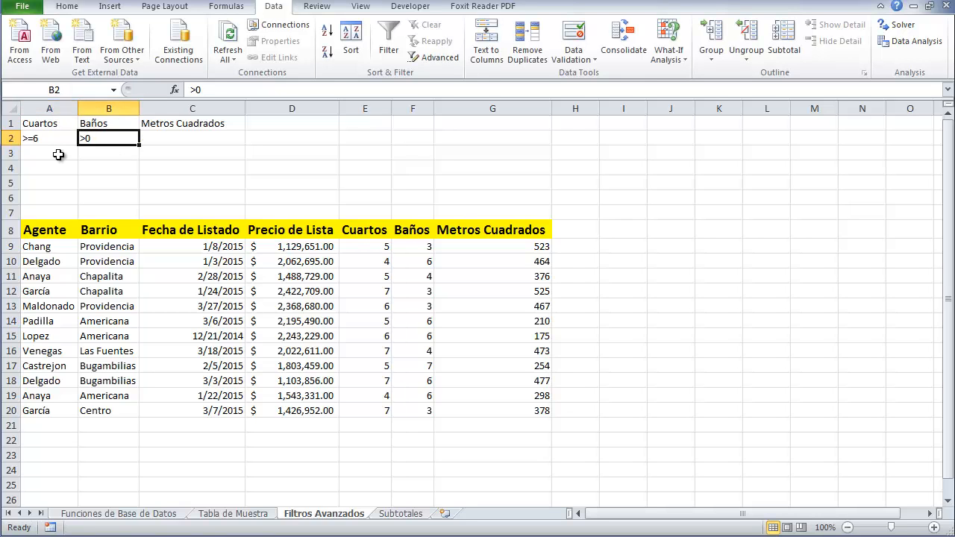
type(">")
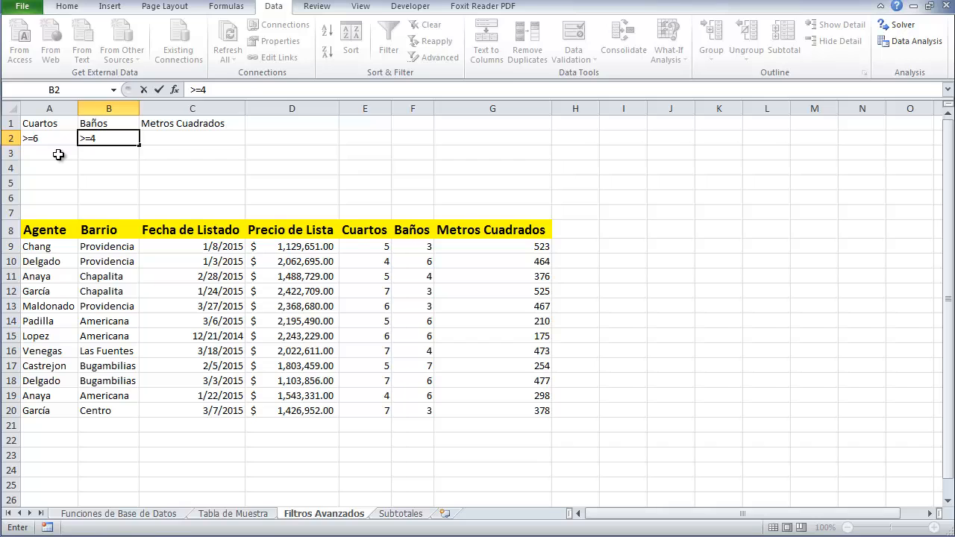
type("=4")
key("Tab")
type("<")
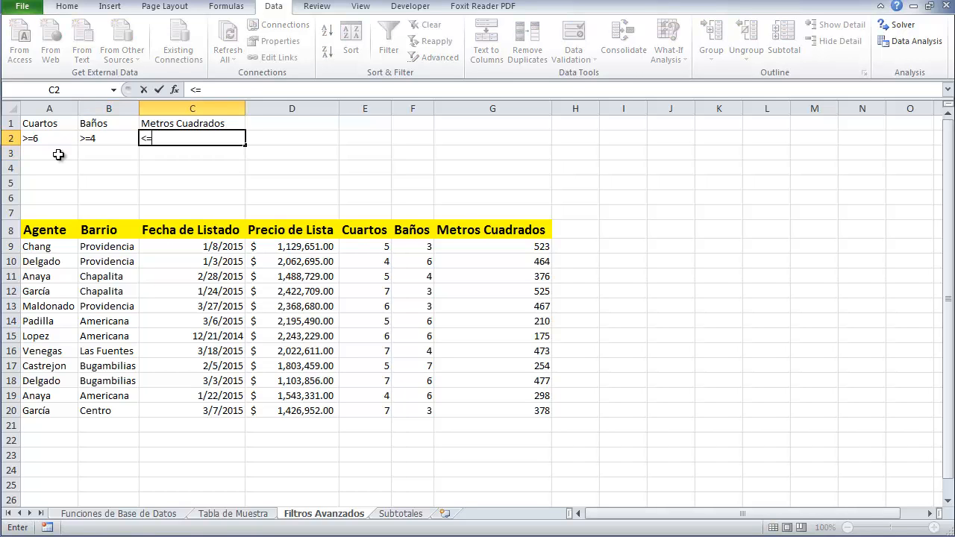
key("Return")
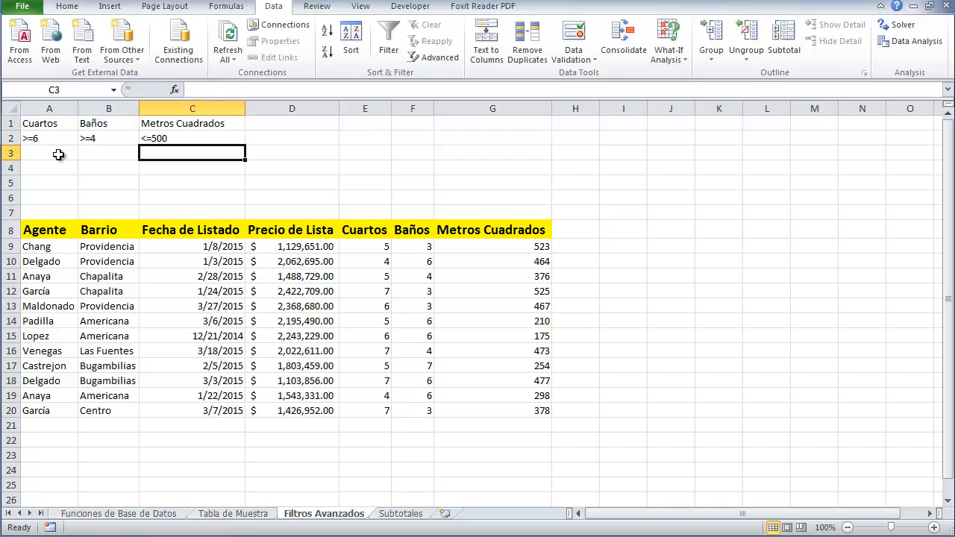
Examine the criteria row against the Cuartos, Baños and Metros Cuadrados values in the table
left_click_drag(30, 139, 152, 153)
left_click(131, 166)
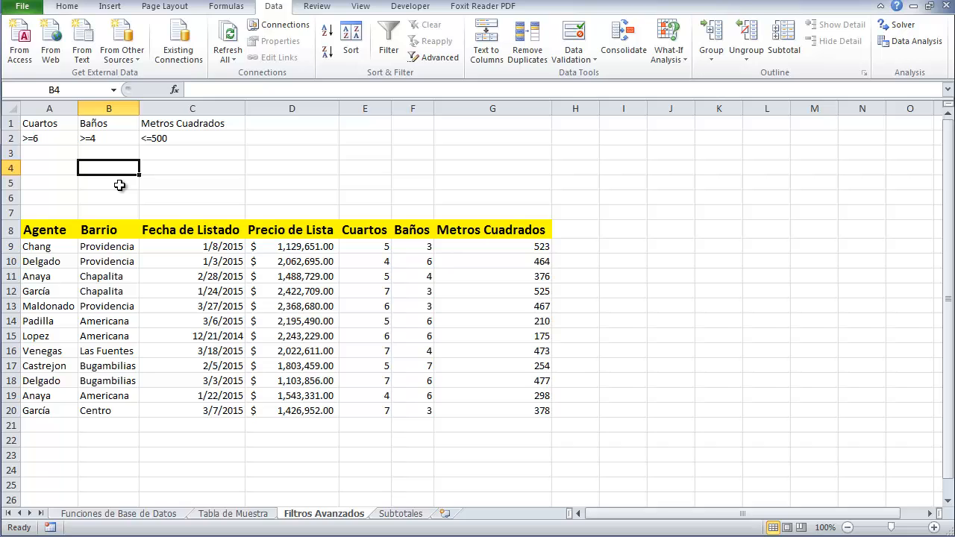
left_click(32, 124)
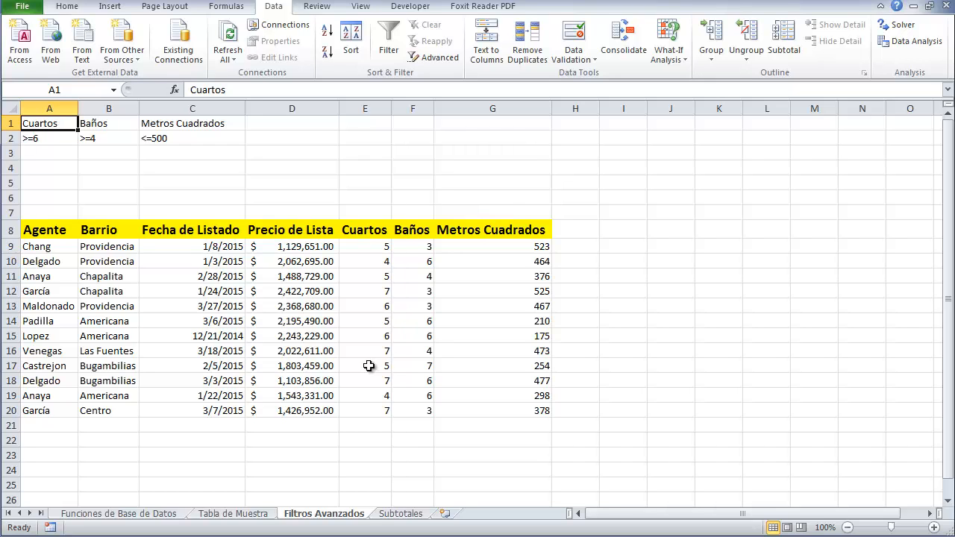
left_click(38, 152)
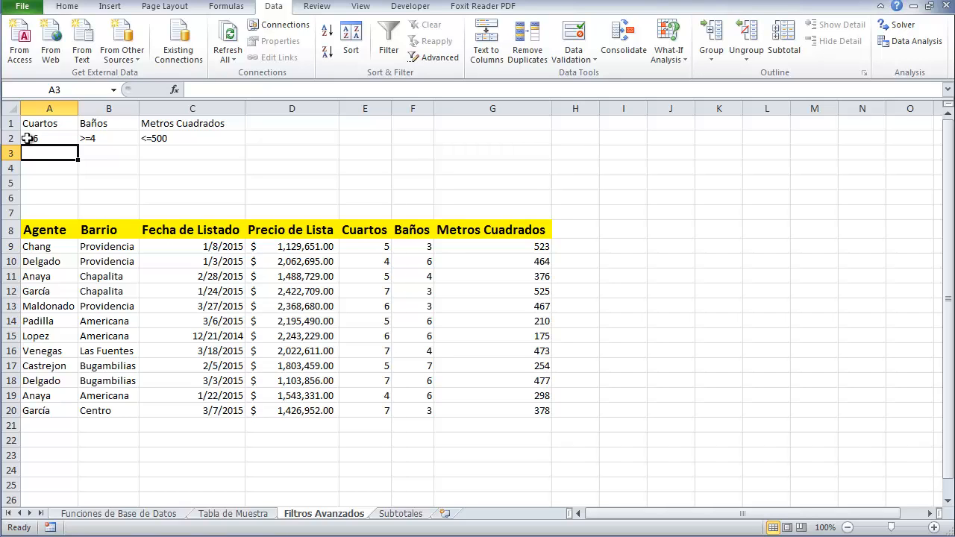
left_click(380, 311)
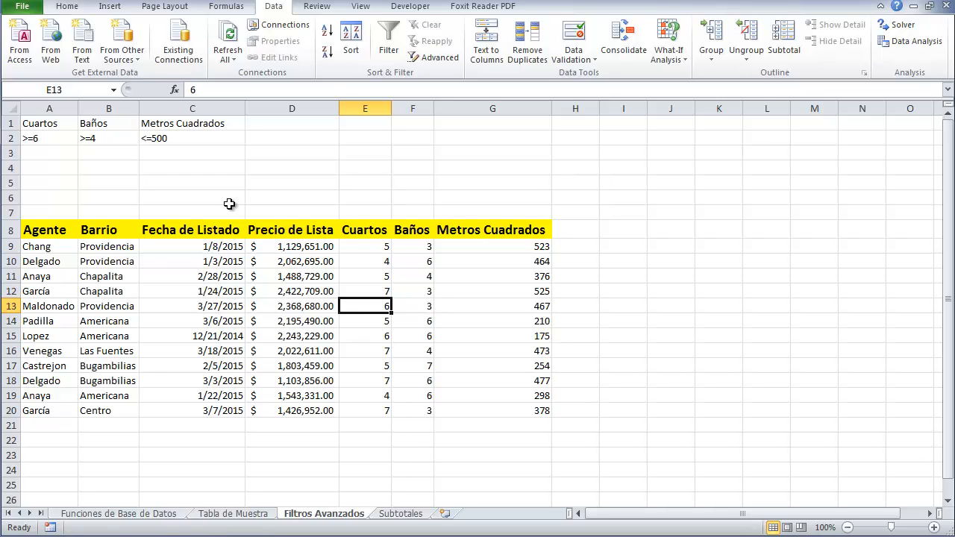
left_click_drag(97, 126, 92, 136)
left_click(90, 150)
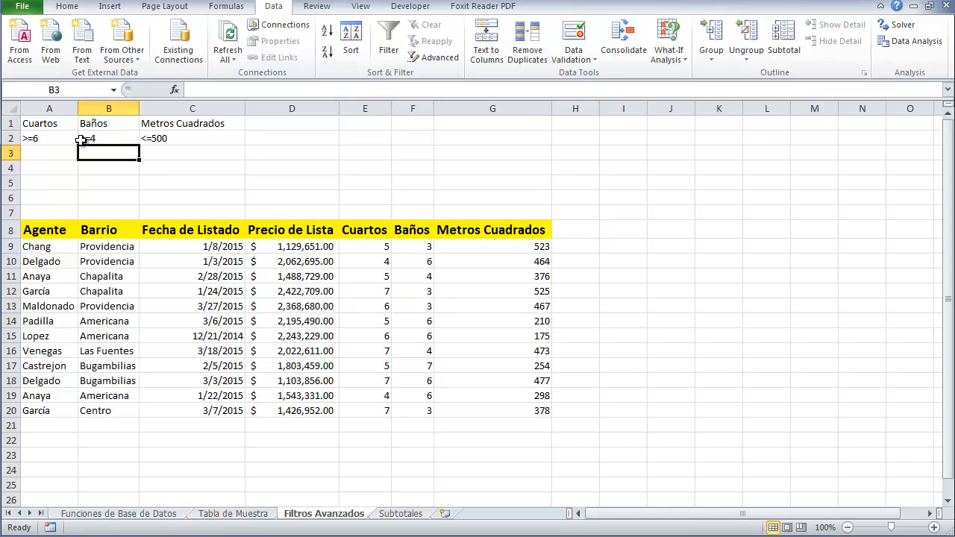
left_click(87, 140)
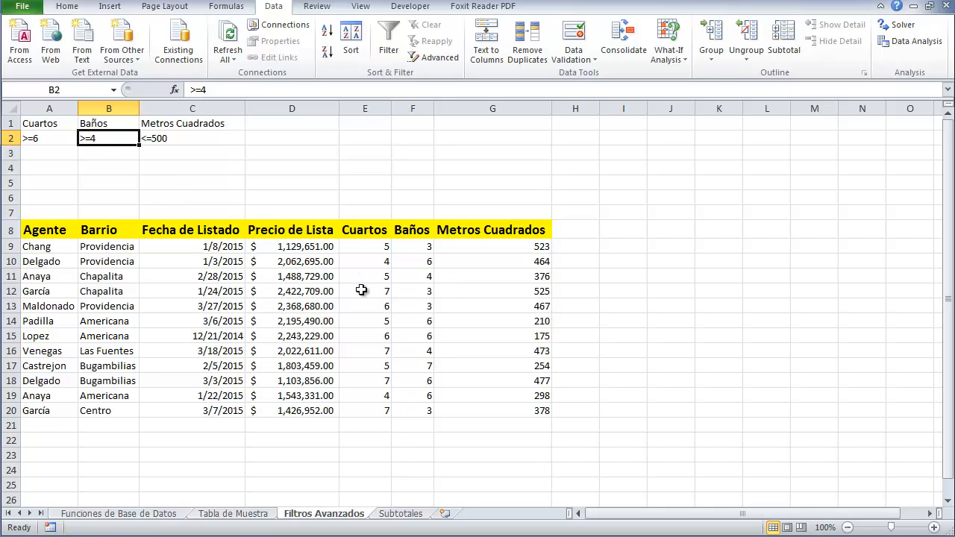
left_click(404, 276)
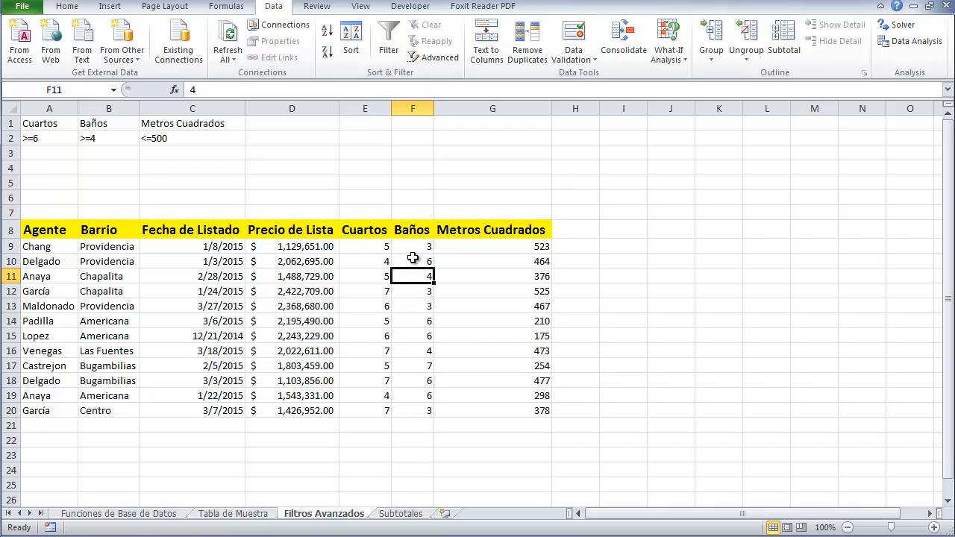
left_click(152, 125)
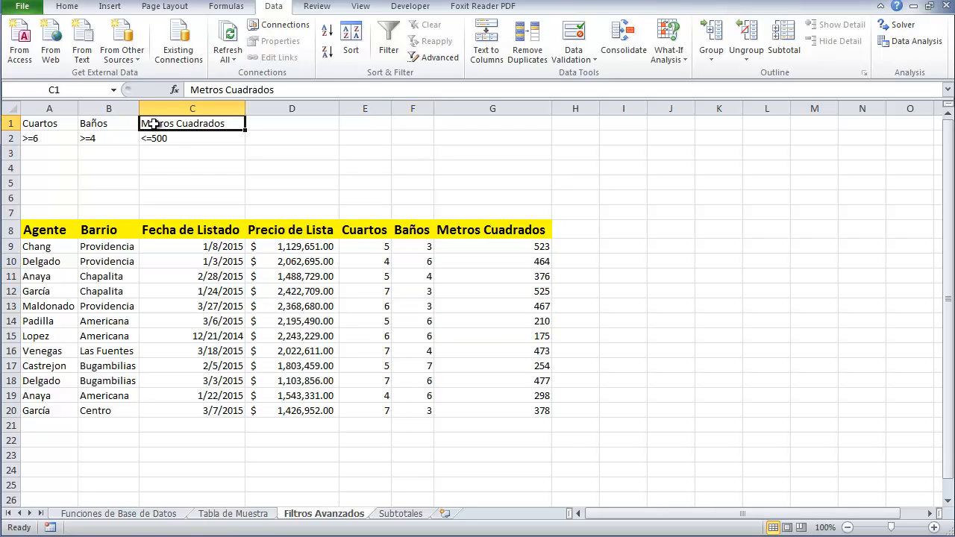
left_click(474, 230)
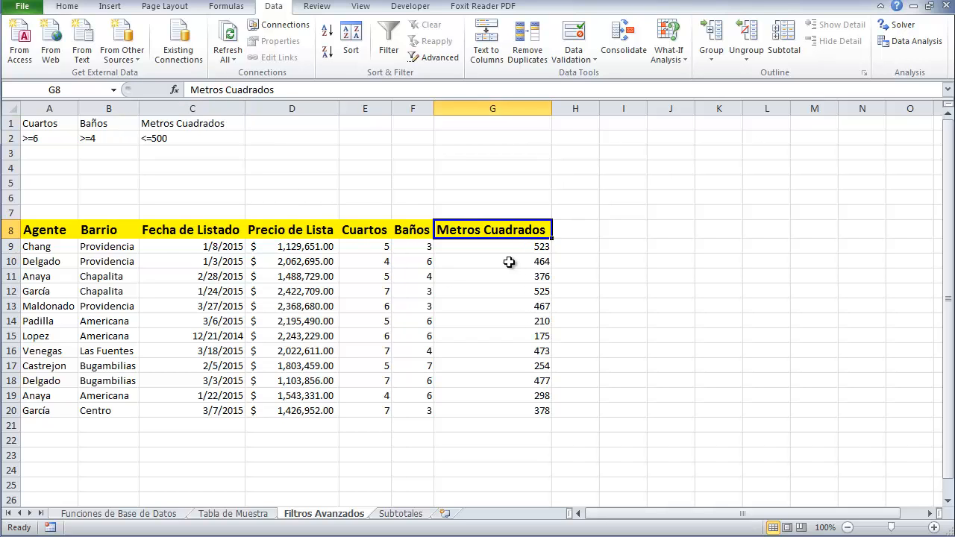
left_click_drag(494, 249, 482, 416)
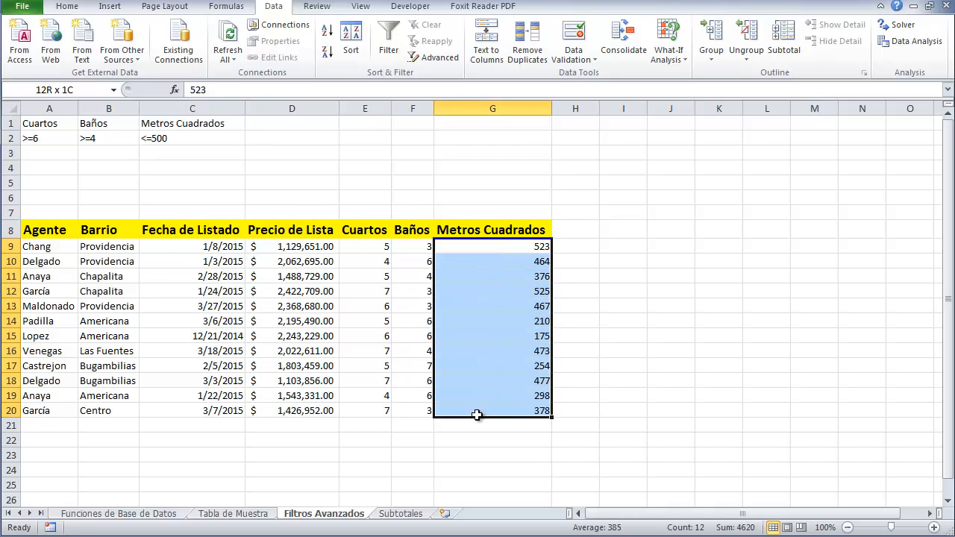
left_click(606, 351)
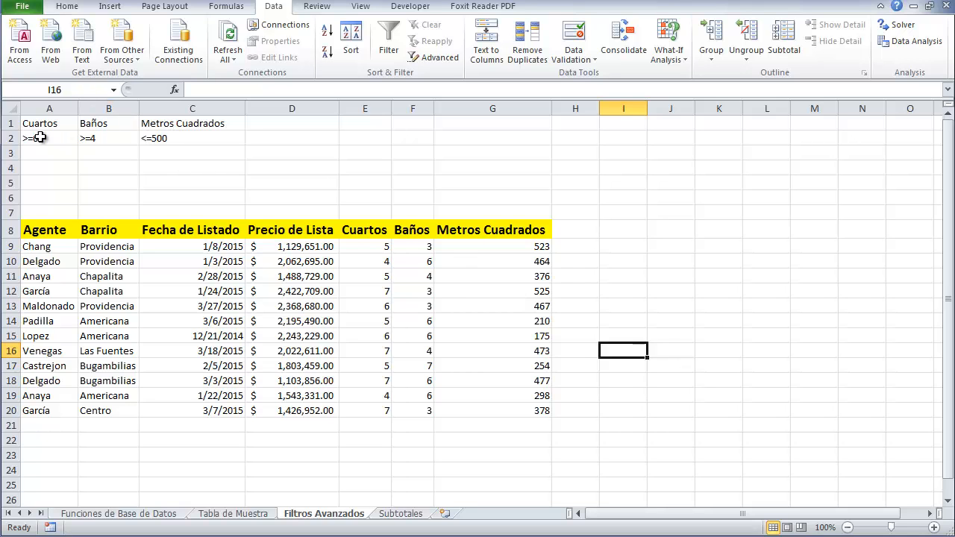
Run Advanced Filter in place with list range A8:G20 and criteria range A1:C2
left_click(175, 136)
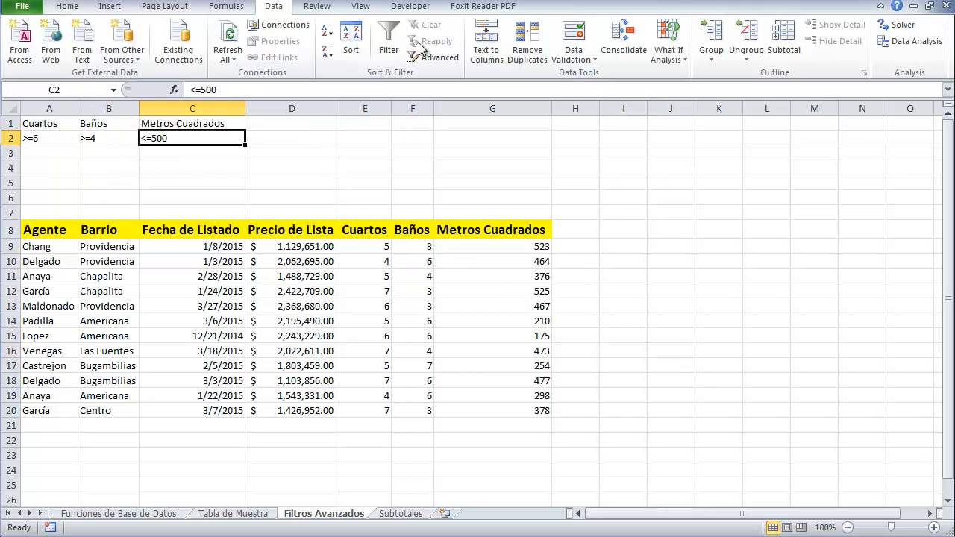
left_click(440, 58)
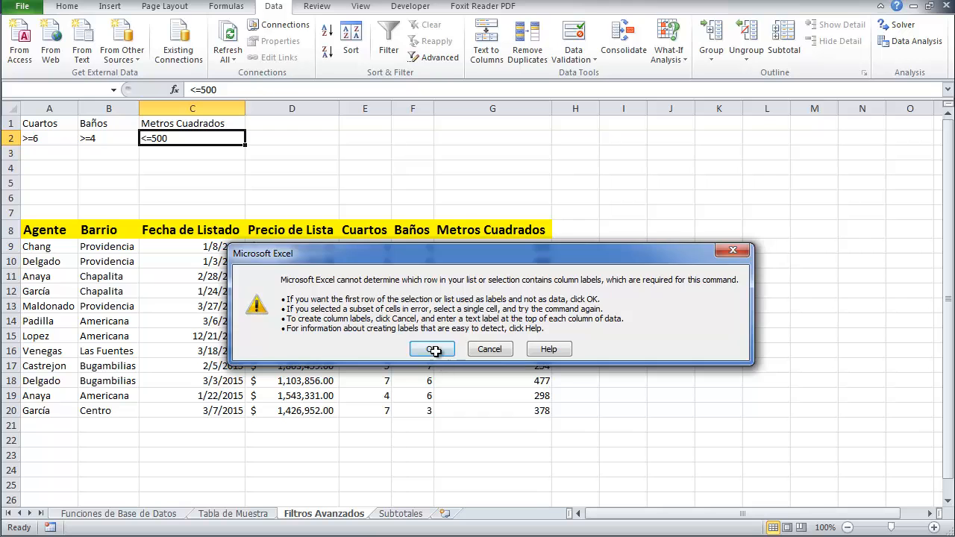
left_click(429, 347)
key("BackSpace")
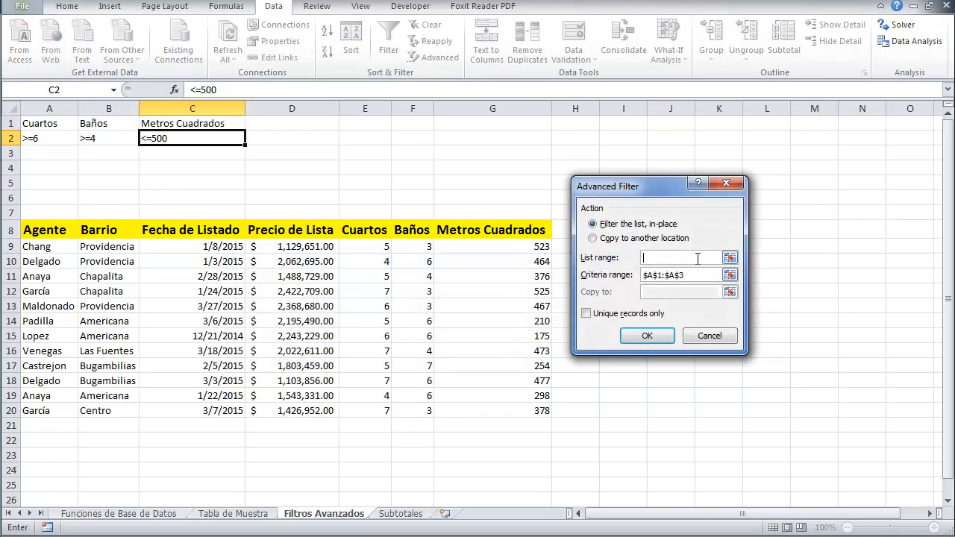
left_click_drag(27, 228, 478, 407)
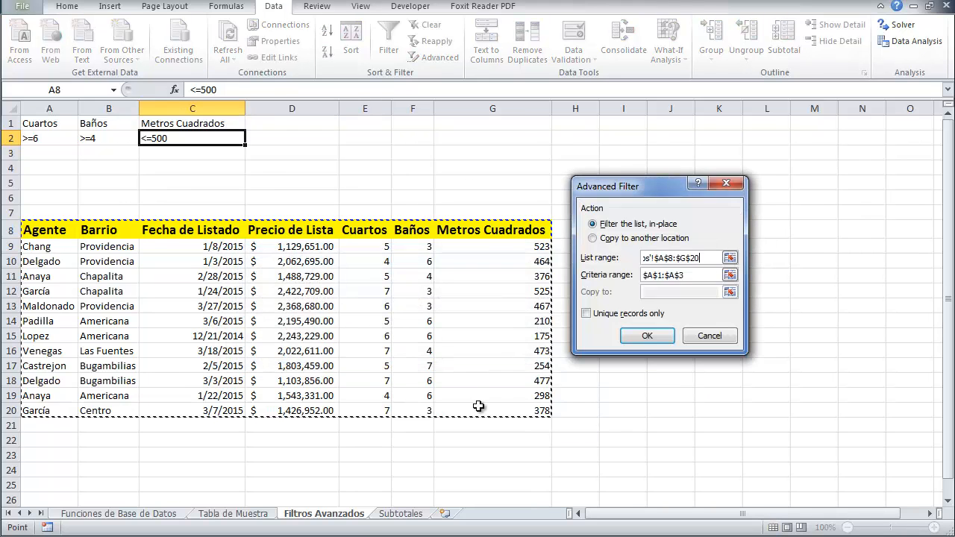
left_click(692, 278)
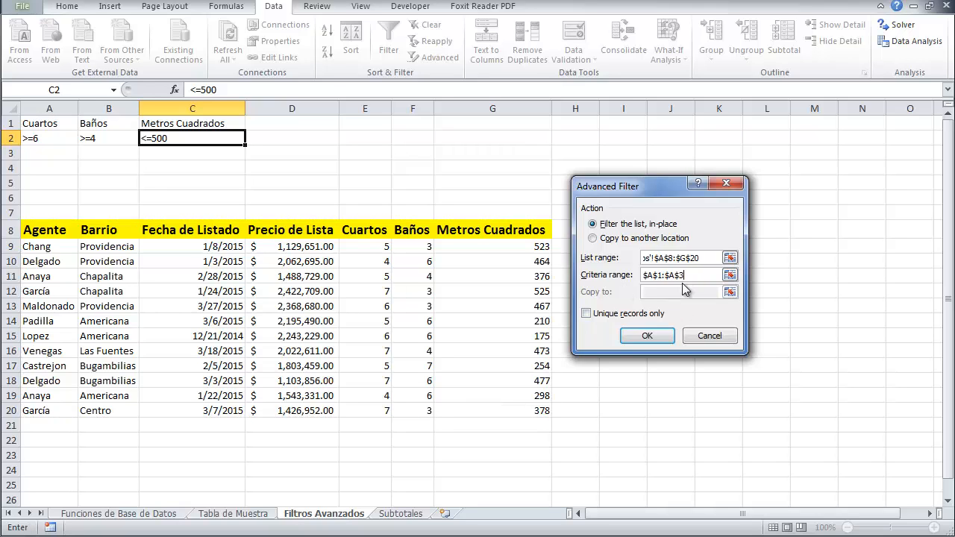
left_click_drag(691, 276, 618, 279)
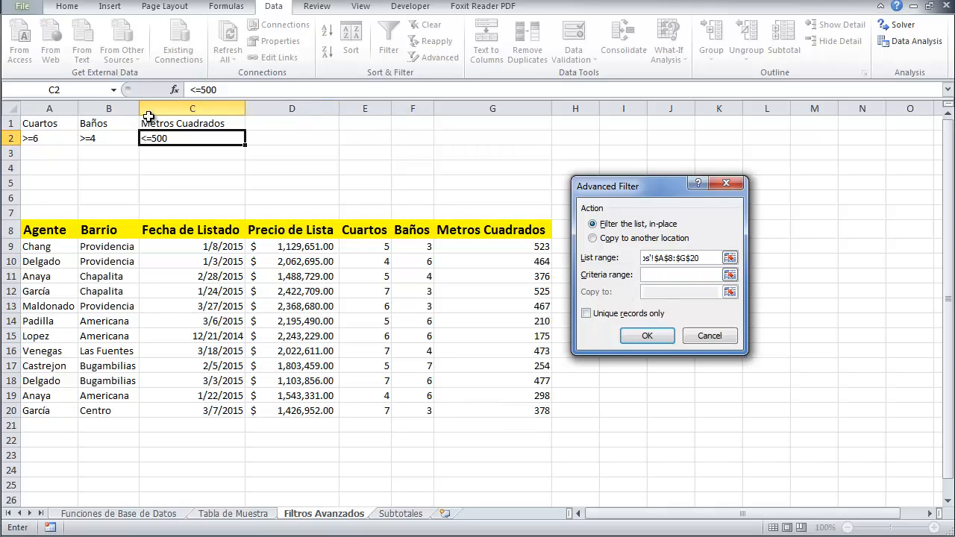
left_click_drag(69, 124, 160, 137)
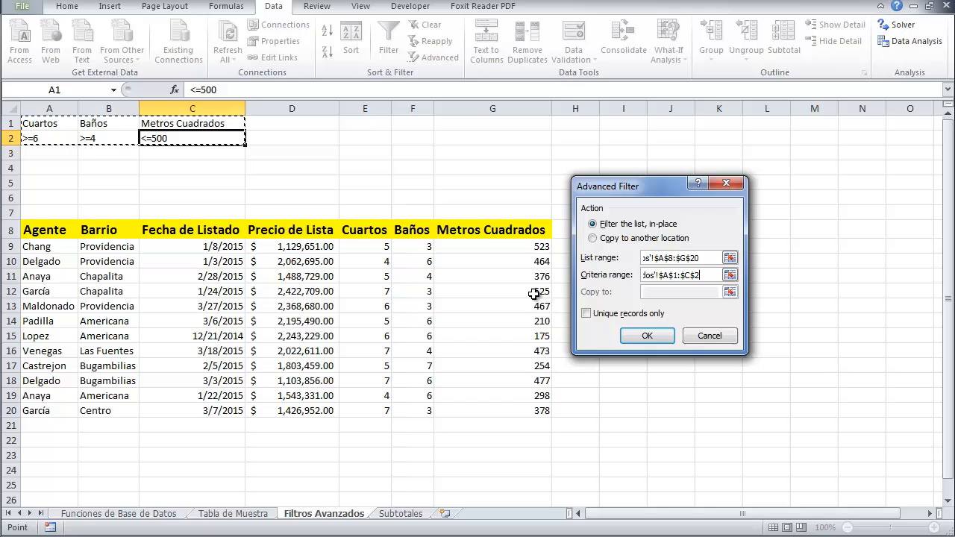
left_click(642, 340)
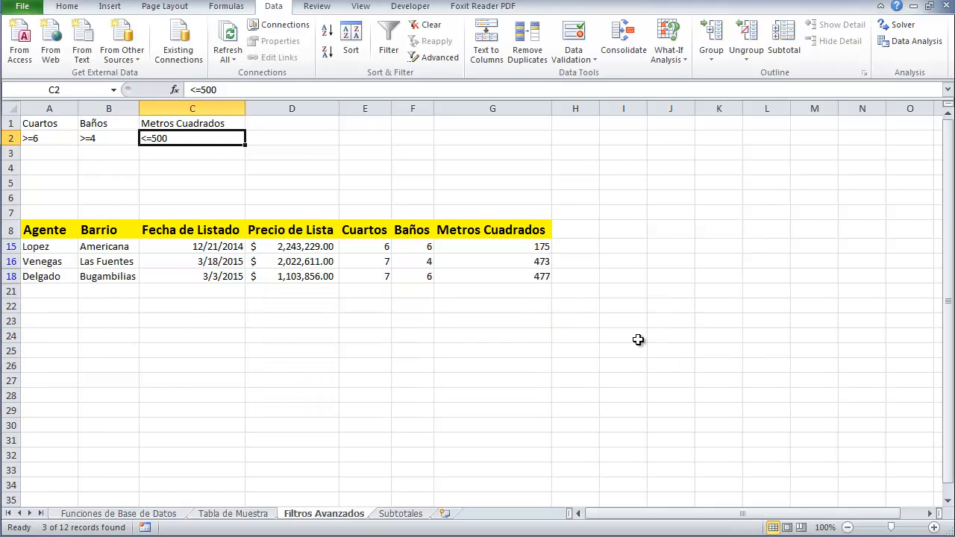
Clear the applied advanced filter from the table
left_click(494, 322)
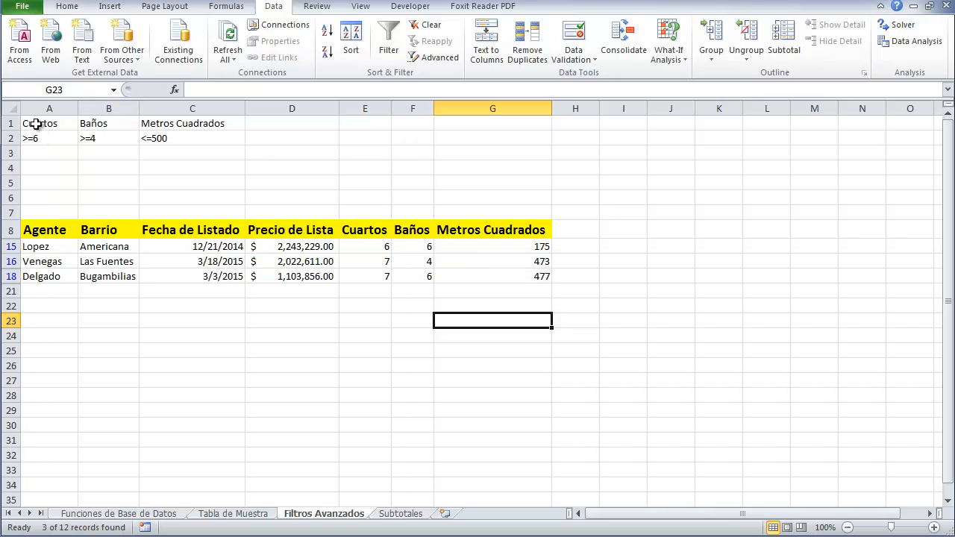
left_click_drag(32, 124, 162, 150)
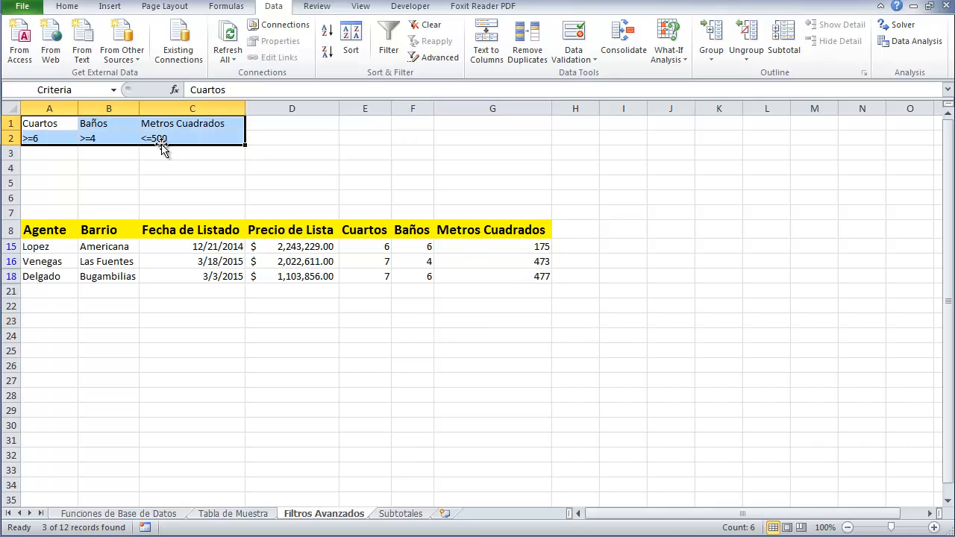
left_click(424, 25)
Delete the criteria values in A2:C2
left_click(309, 250)
left_click_drag(46, 139, 176, 134)
key("Delete")
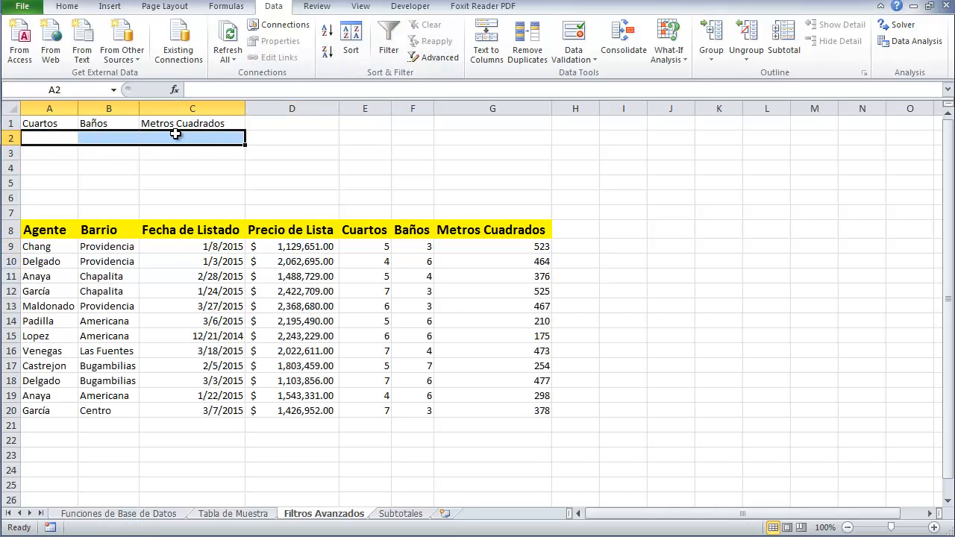
key("Left")
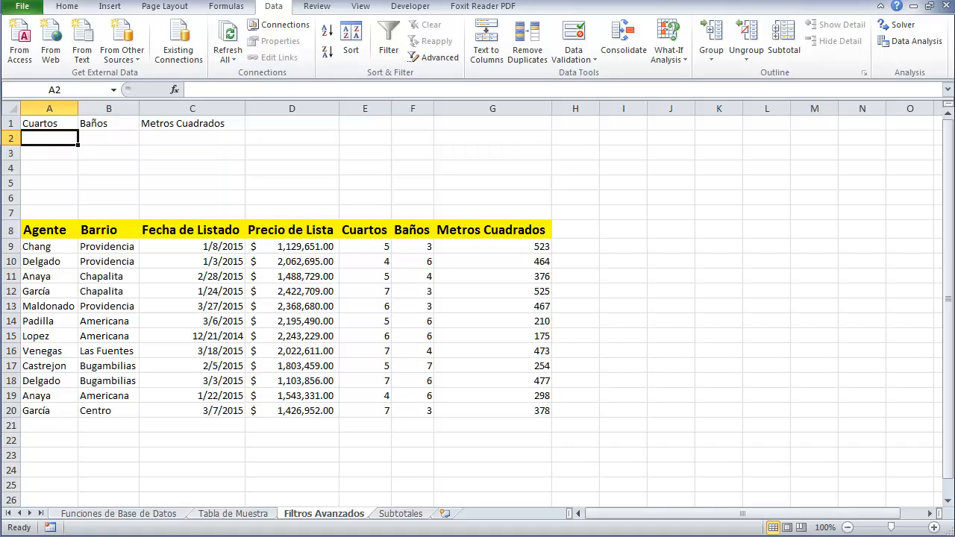
left_click(573, 39)
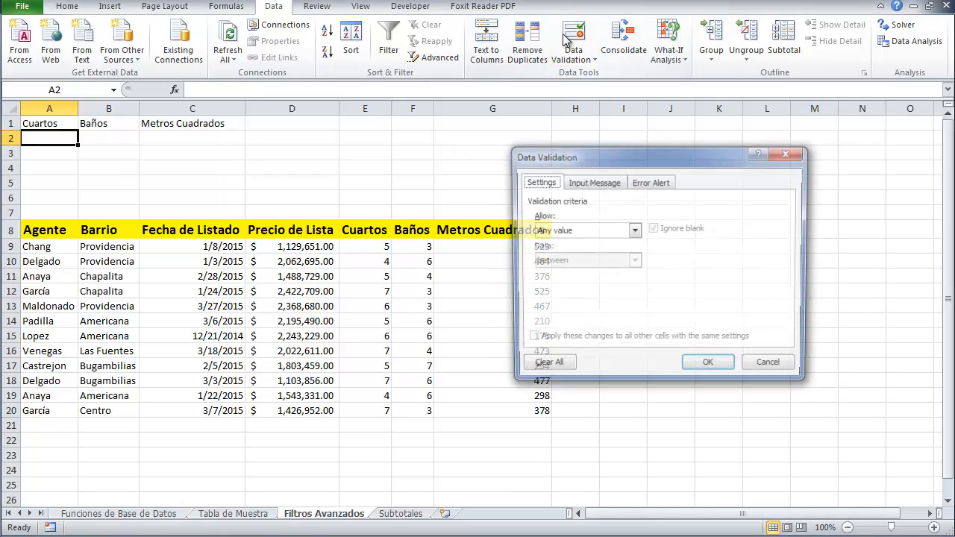
left_click(634, 230)
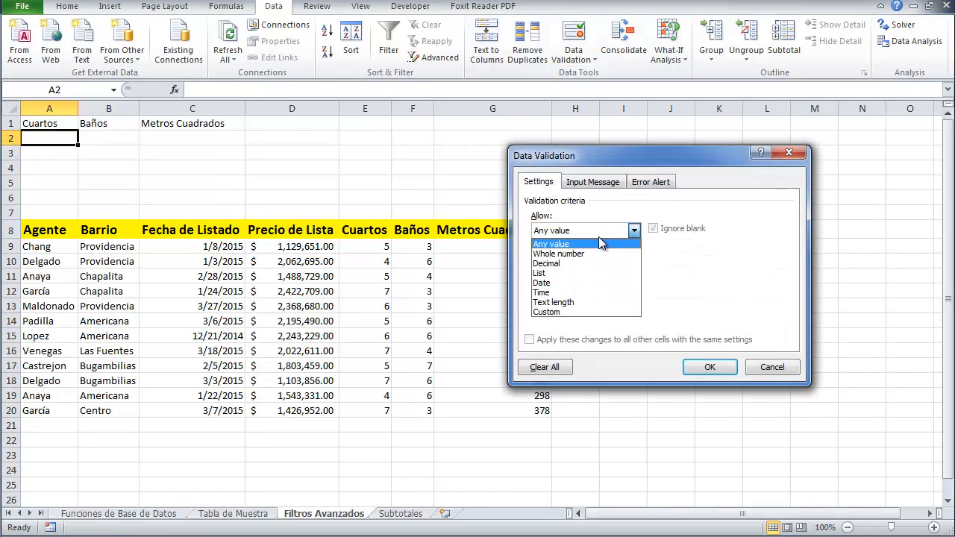
left_click(572, 272)
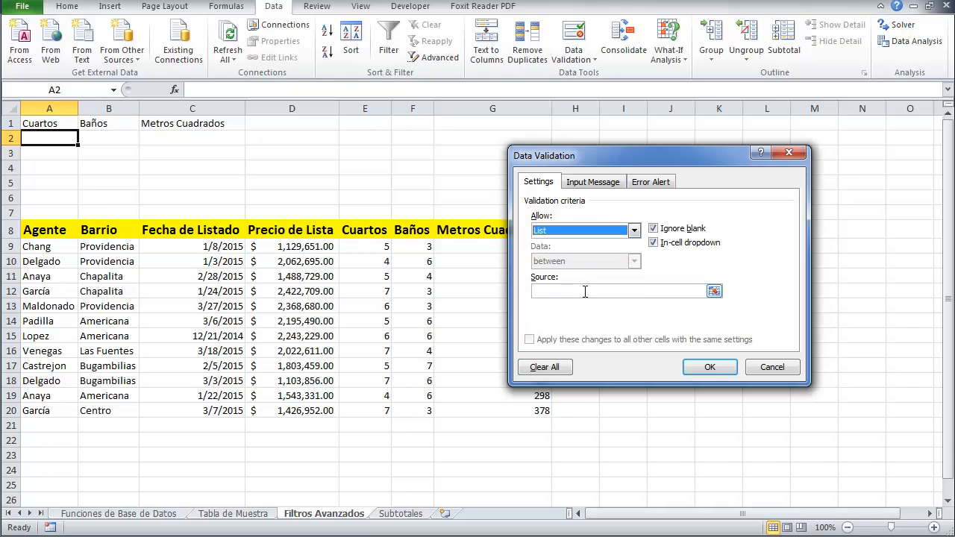
left_click(585, 291)
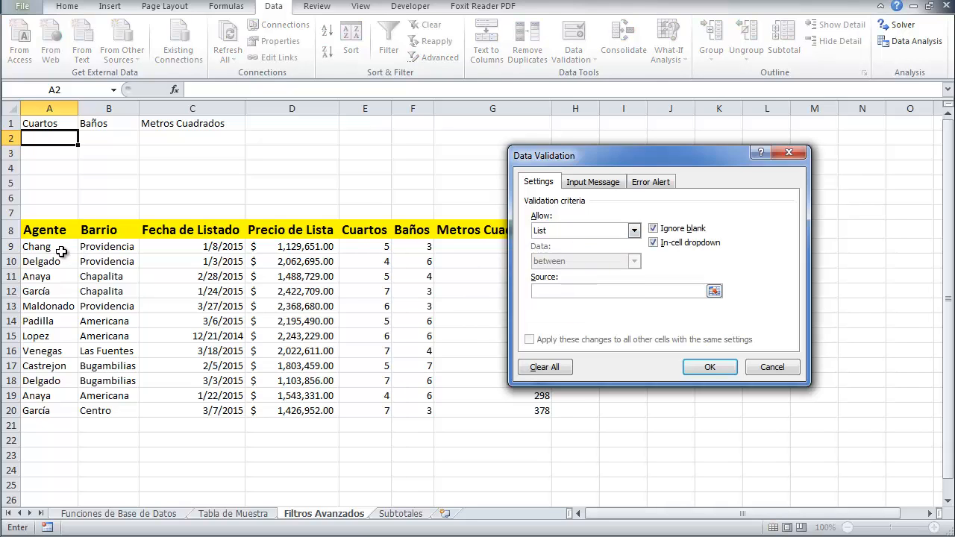
left_click_drag(60, 253, 64, 336)
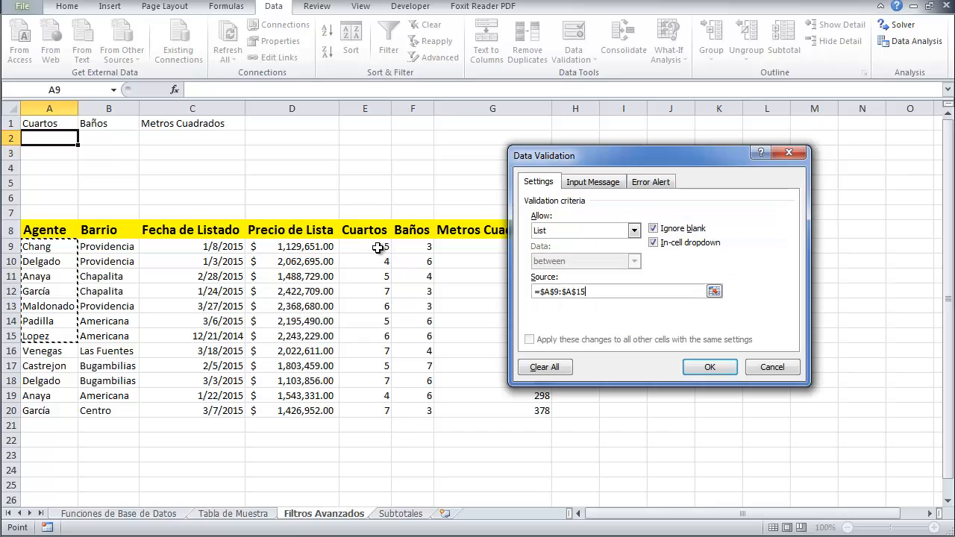
left_click_drag(378, 249, 348, 412)
left_click(771, 367)
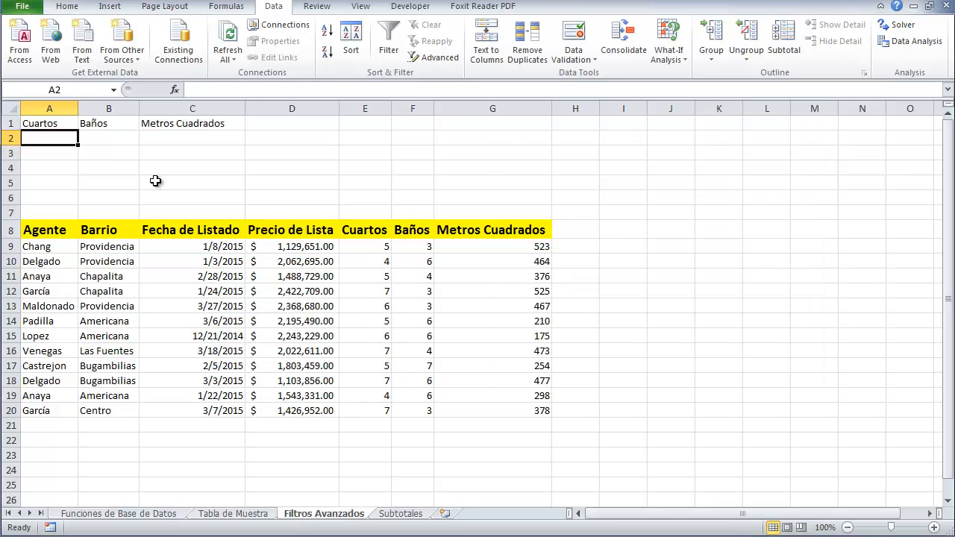
Replace the criteria headers in row 1 with Agente in A1 and Barrio in B1
left_click_drag(60, 125, 171, 123)
key("Delete")
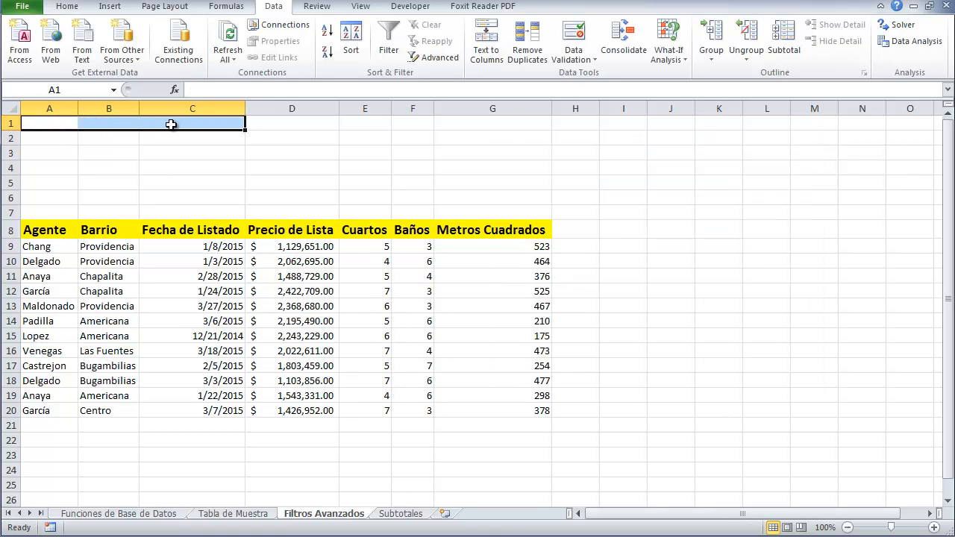
type("Agente")
key("Tab")
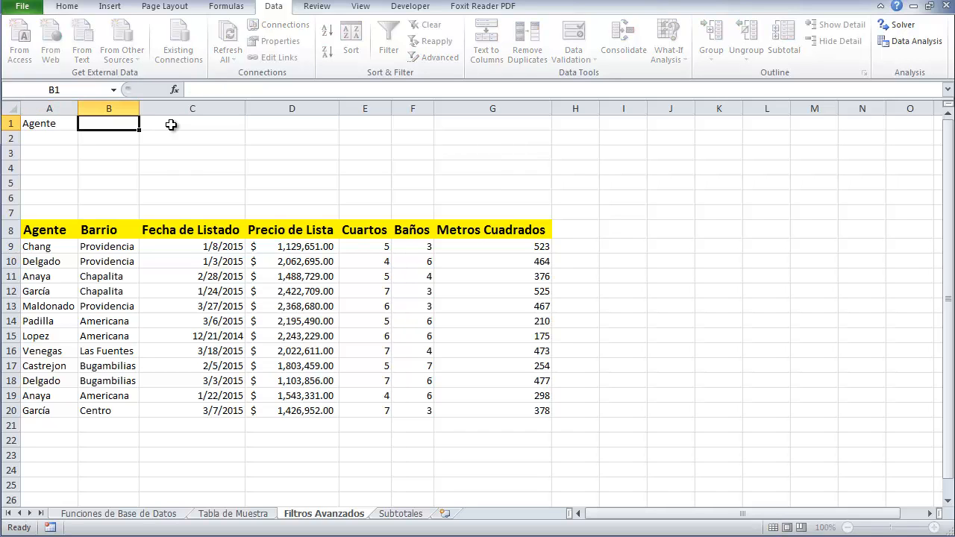
type("Barrio")
key("Return")
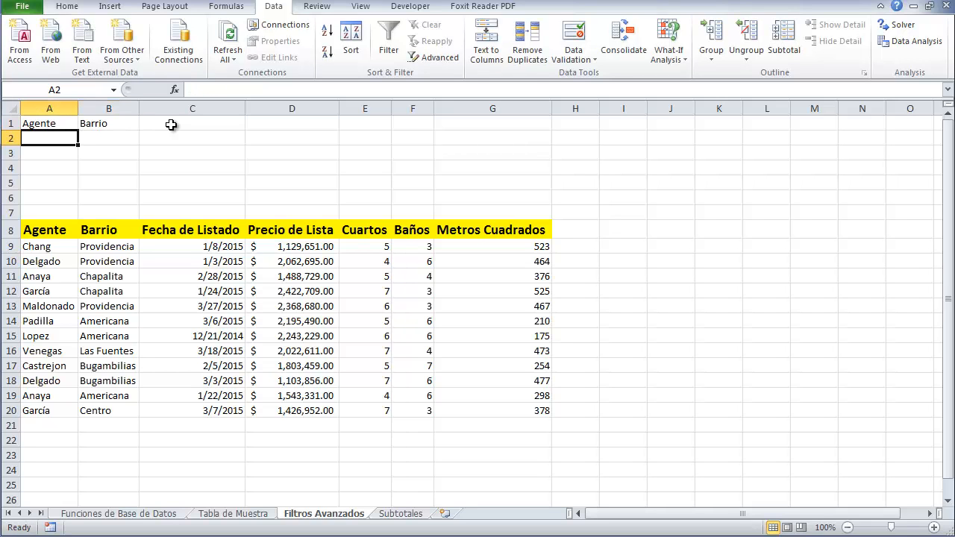
Add list data validation to A2 using the table's Agente names as the source
left_click(573, 37)
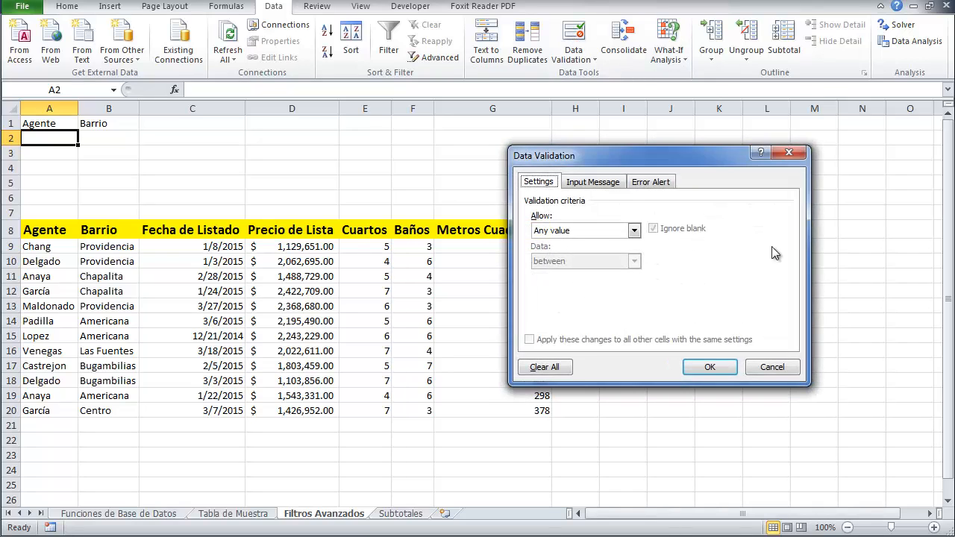
left_click(581, 231)
left_click(555, 273)
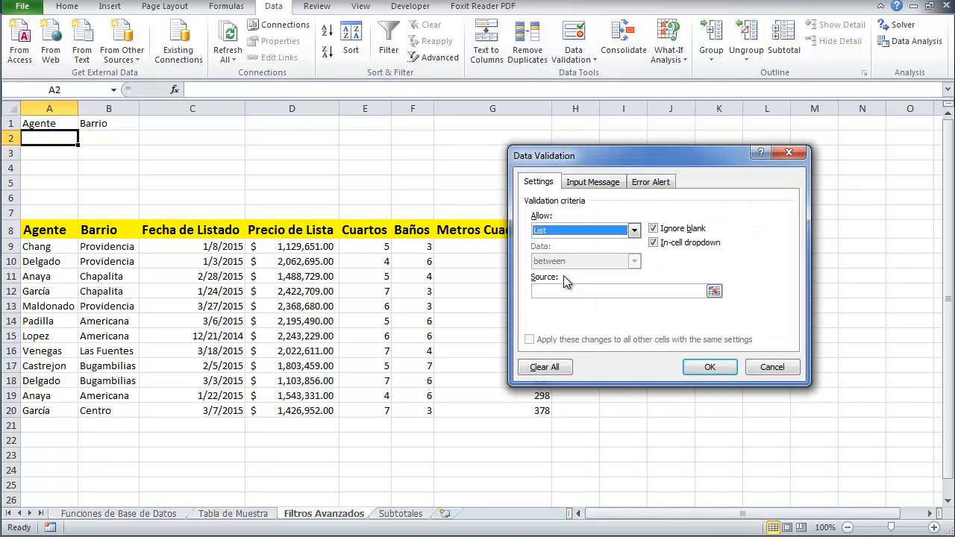
left_click(562, 290)
left_click_drag(50, 250, 47, 410)
left_click(709, 368)
Add list data validation to B2 using the table's Barrio values as the source
left_click(112, 140)
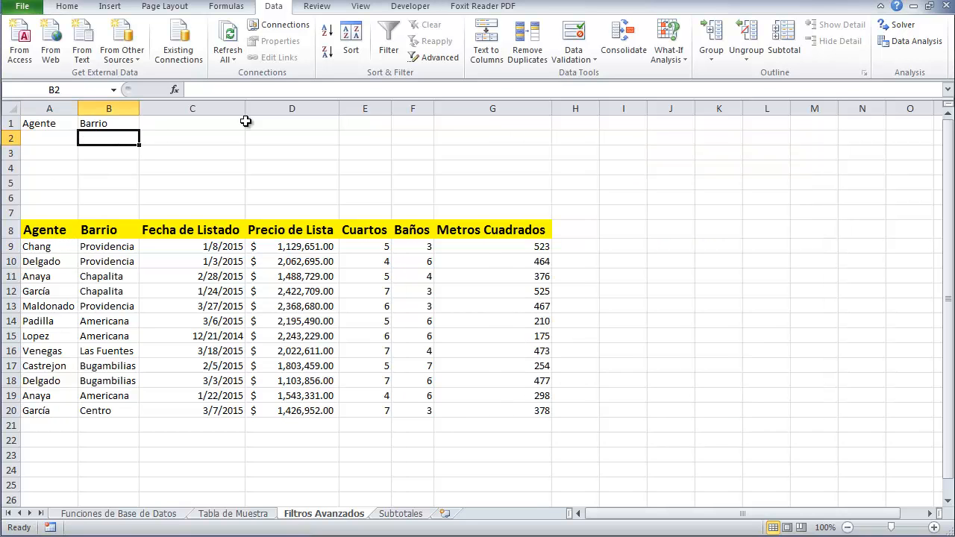
left_click(573, 45)
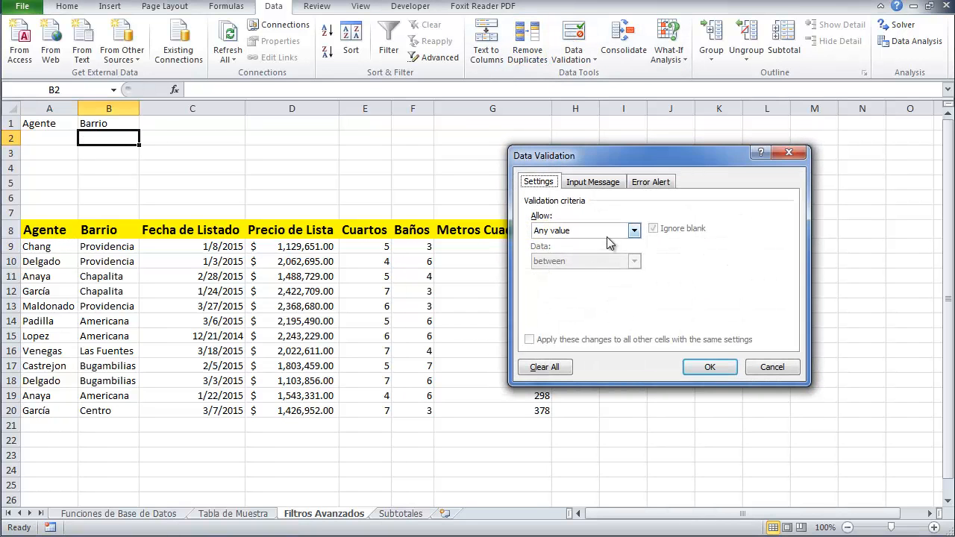
left_click(631, 231)
left_click(556, 244)
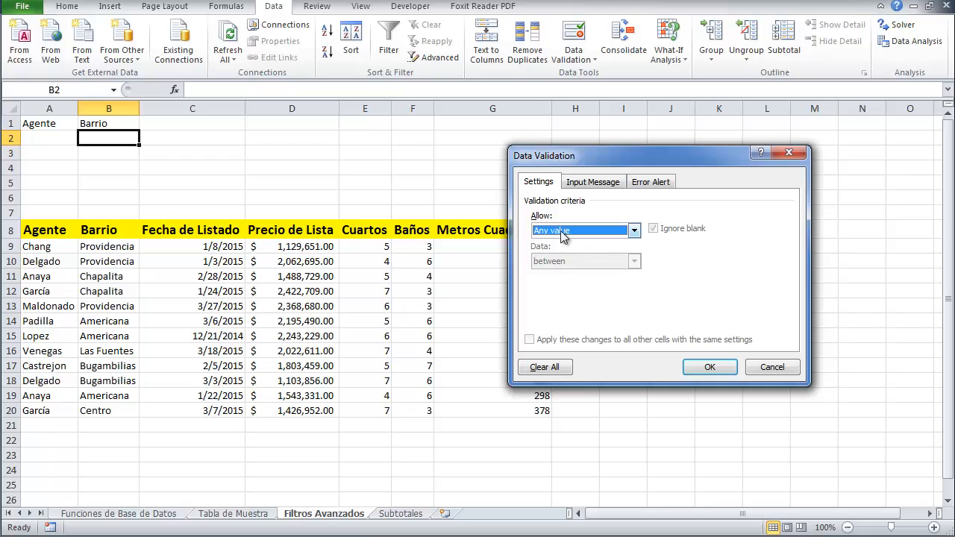
left_click(564, 232)
left_click(547, 273)
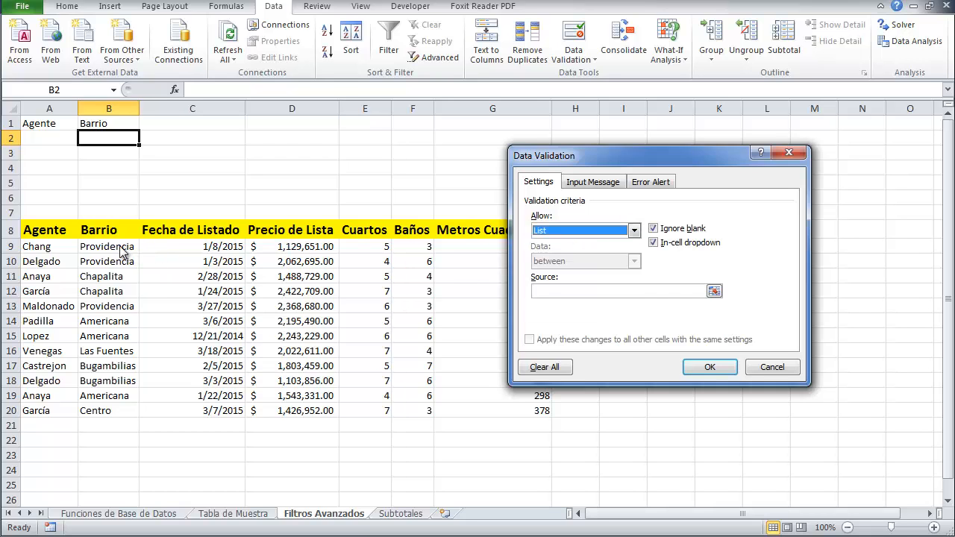
left_click(556, 292)
left_click_drag(112, 256, 97, 409)
left_click(703, 366)
Pick Chapalita from the Barrio criteria dropdown in B2
left_click(152, 155)
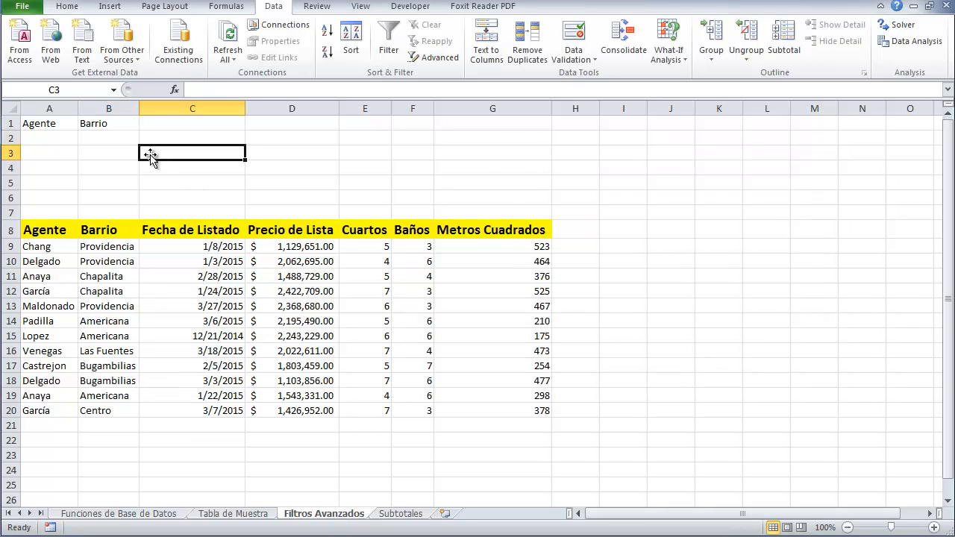
left_click(129, 139)
left_click(145, 139)
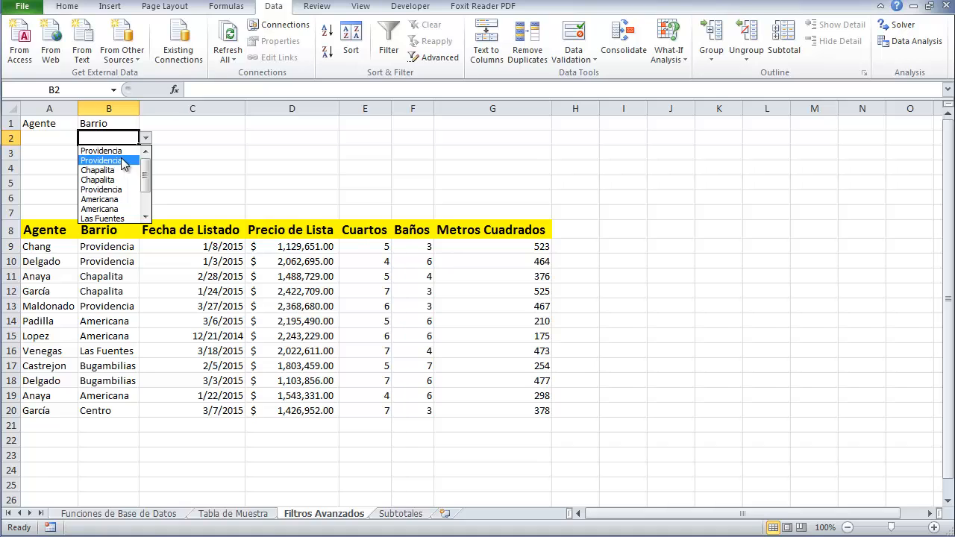
left_click(112, 171)
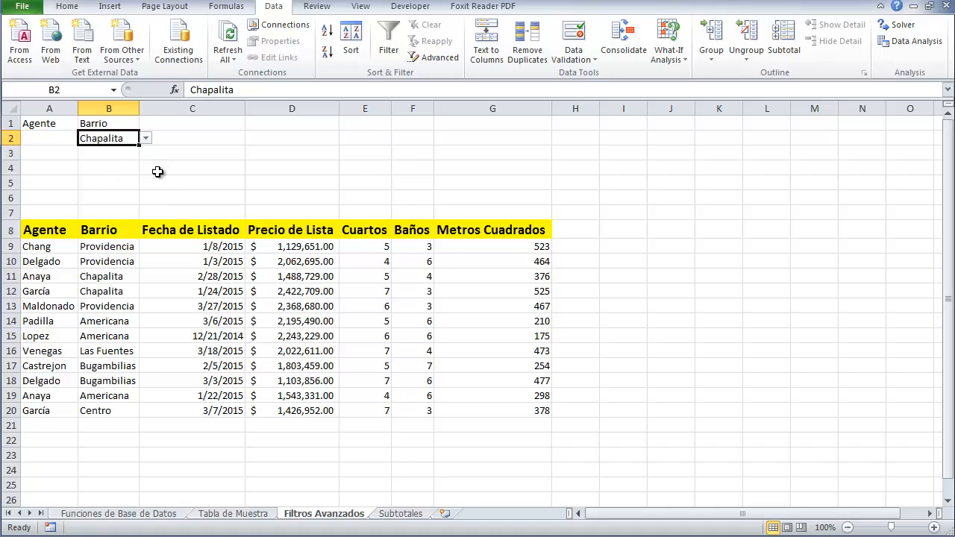
Pick Anaya from the Agente criteria dropdown in A2
left_click_drag(47, 123, 100, 140)
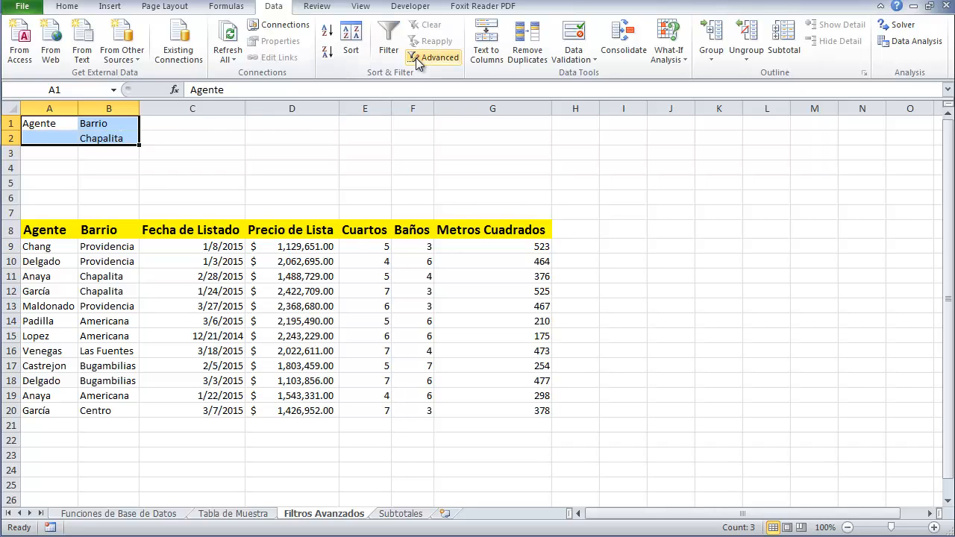
left_click(37, 139)
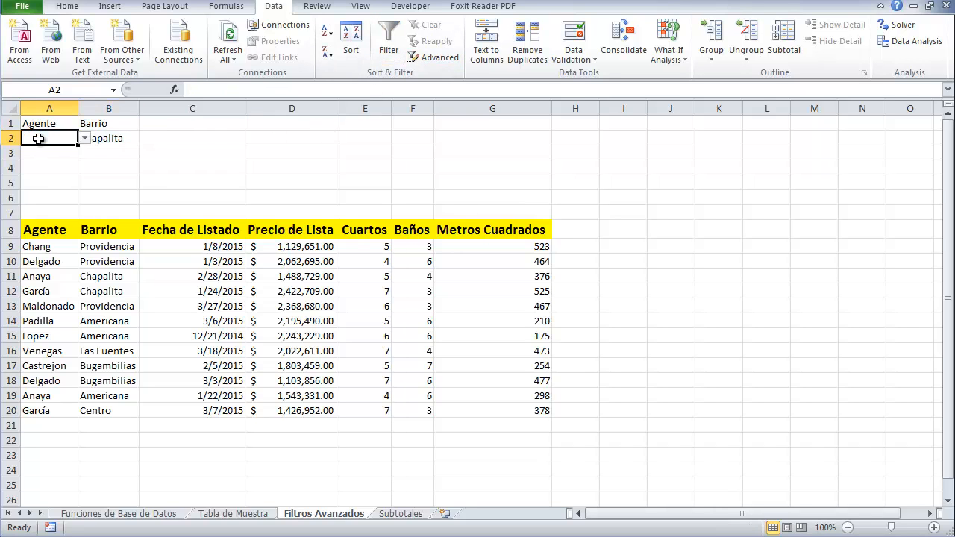
left_click(84, 140)
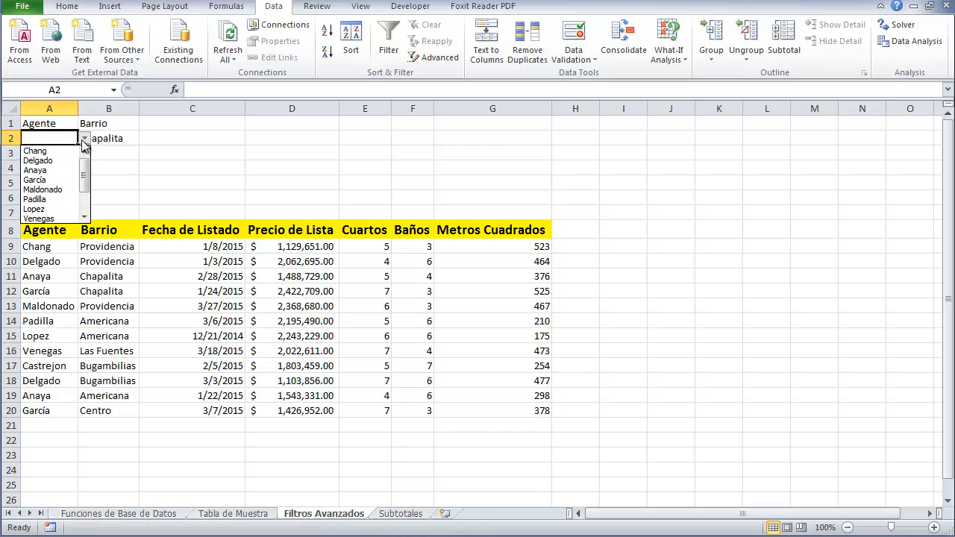
left_click(36, 170)
left_click(107, 168)
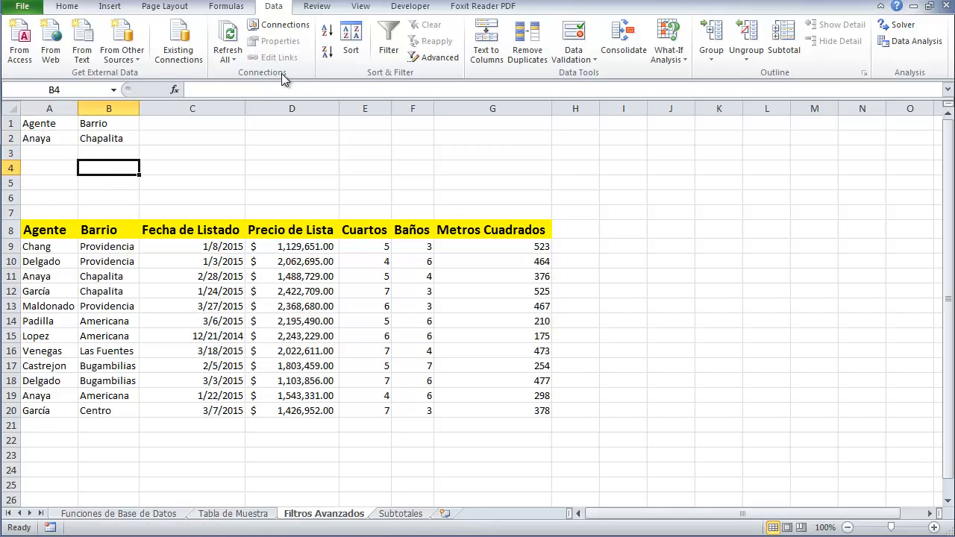
Run Advanced Filter in place with the list range A8:G20 and the criteria range A1:B2
left_click(429, 57)
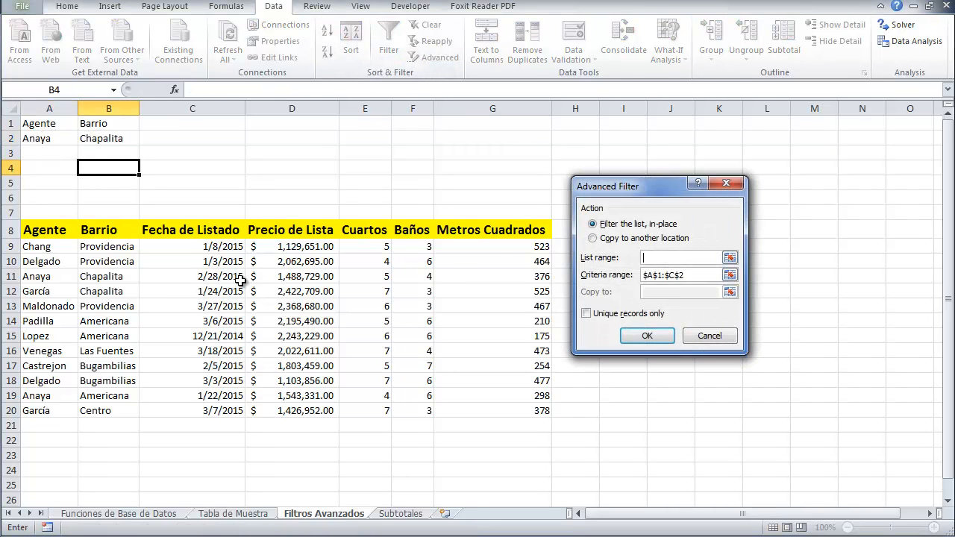
left_click_drag(34, 228, 521, 416)
left_click(591, 275)
key("Delete")
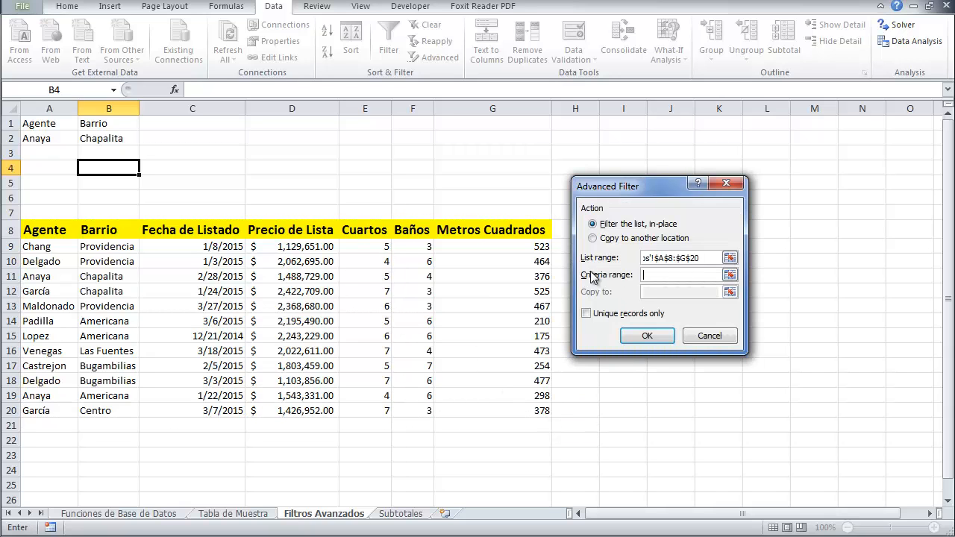
left_click_drag(18, 121, 93, 125)
left_click_drag(108, 130, 108, 140)
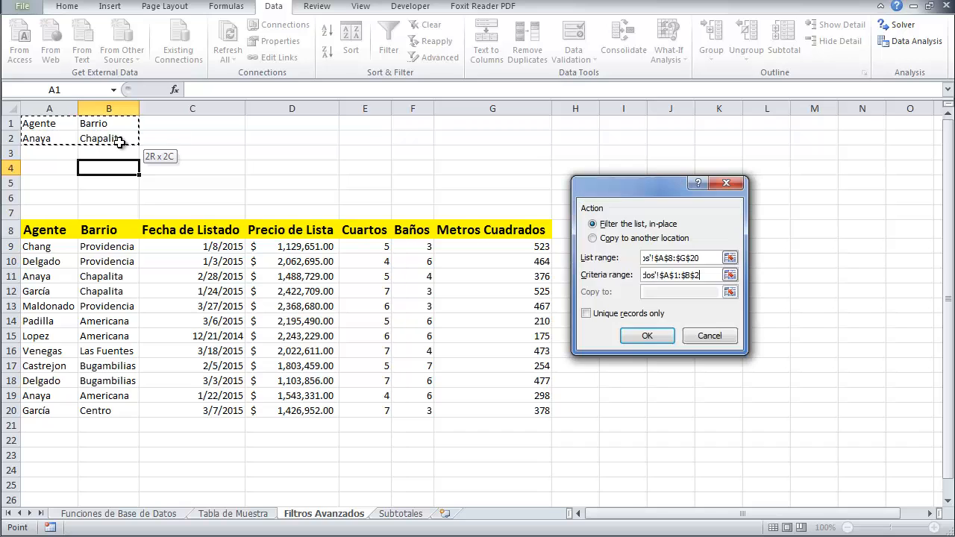
left_click(646, 336)
left_click(82, 276)
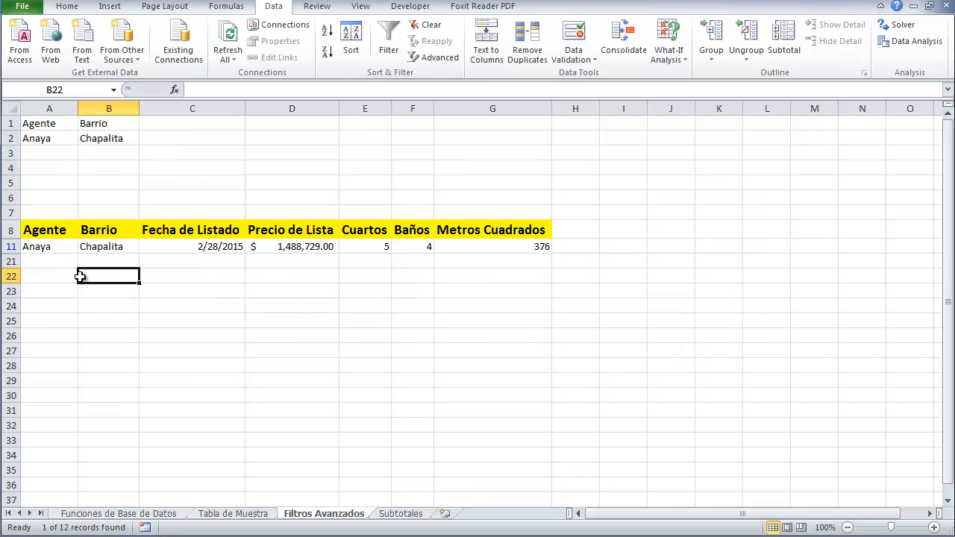
left_click(55, 139)
left_click(85, 139)
mouse_move(84, 188)
left_mouse_down()
mouse_move(87, 164)
mouse_move(79, 211)
mouse_move(94, 246)
mouse_move(97, 177)
mouse_move(87, 193)
left_mouse_up()
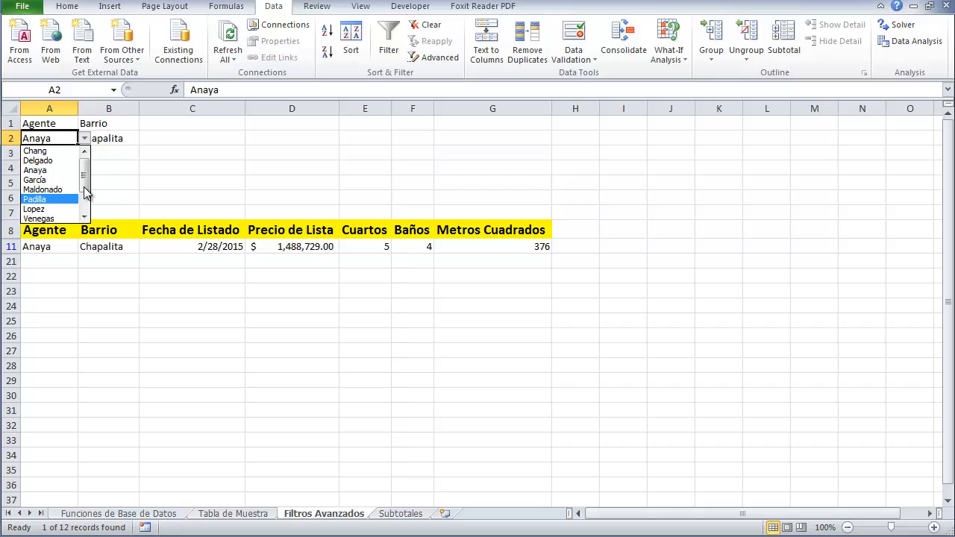
left_click(116, 166)
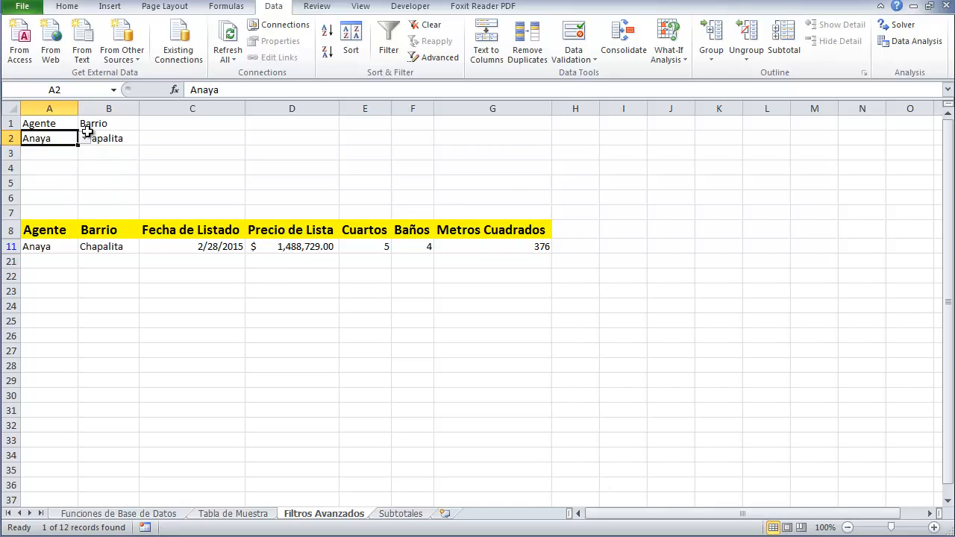
Clear the applied filter so every listing shows again
left_click(433, 57)
left_click(718, 337)
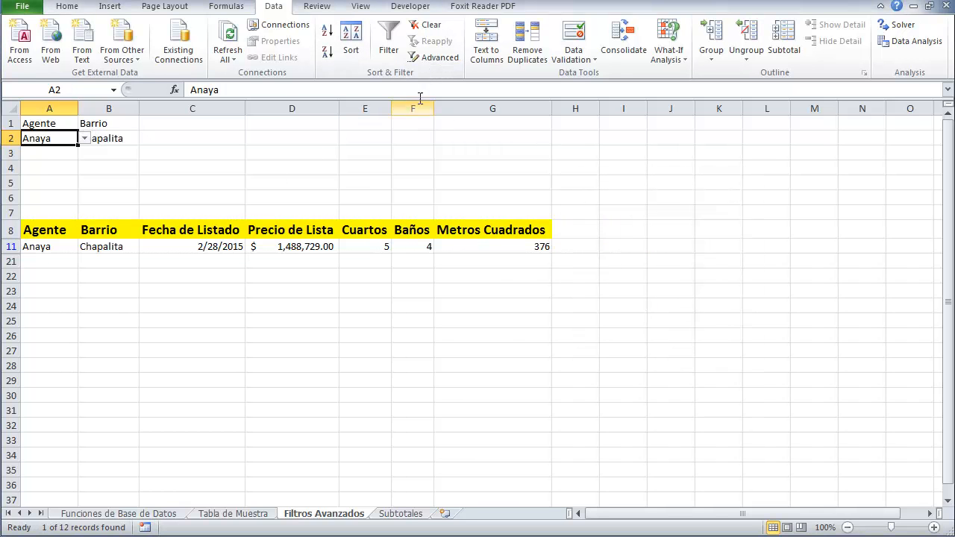
left_click(427, 27)
left_click(286, 187)
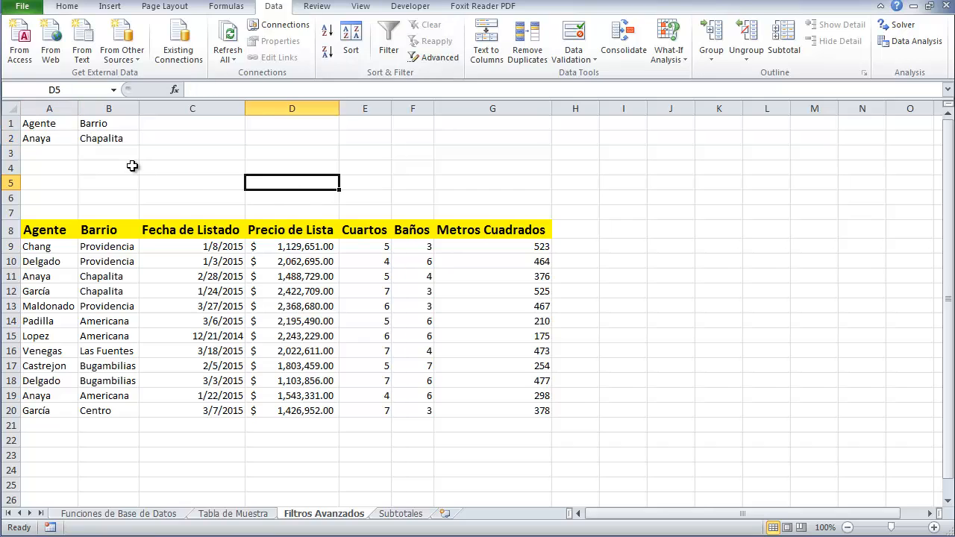
Delete the Agente and Barrio criteria in A1:B2 and return to A1
left_click_drag(30, 124, 122, 138)
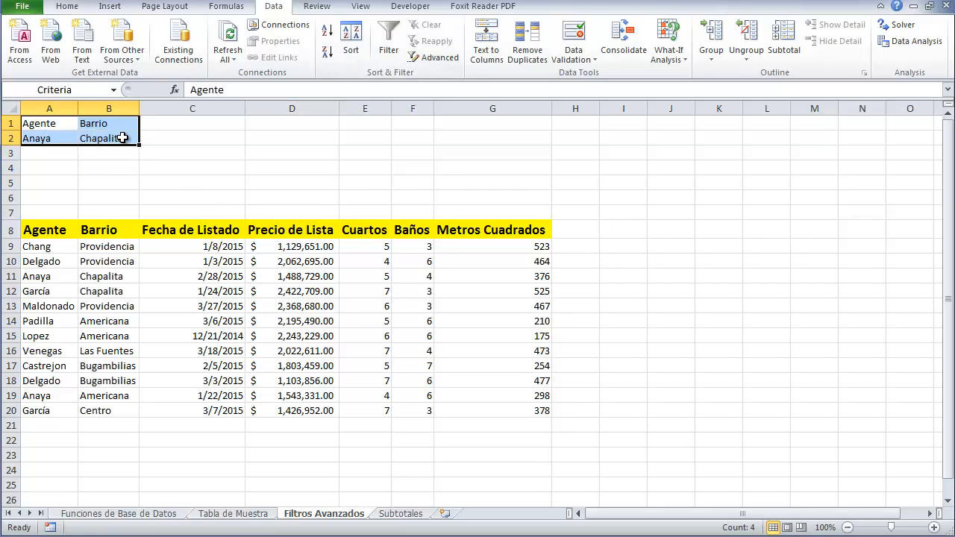
key("Delete")
key("ctrl+Home")
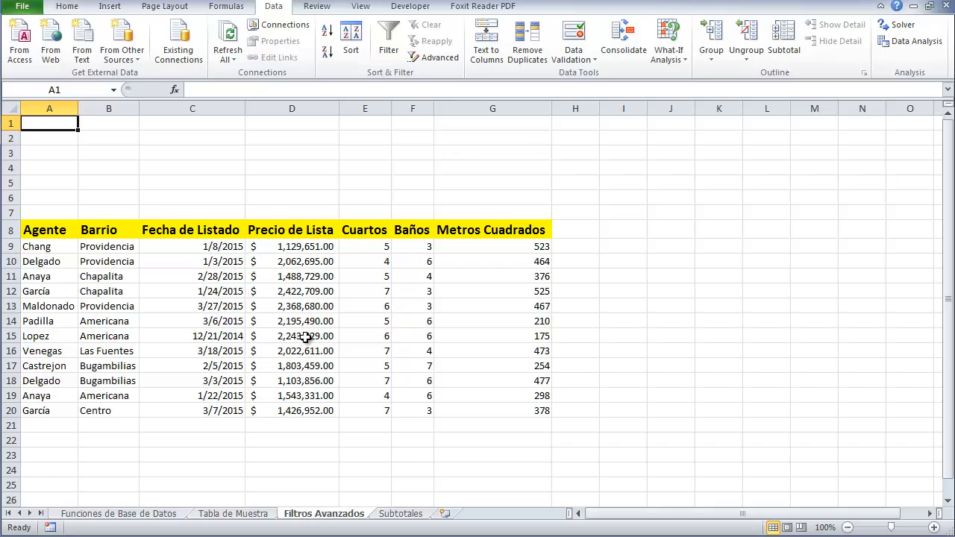
Enter the criteria header Precio de Lista in A1
type("Pre")
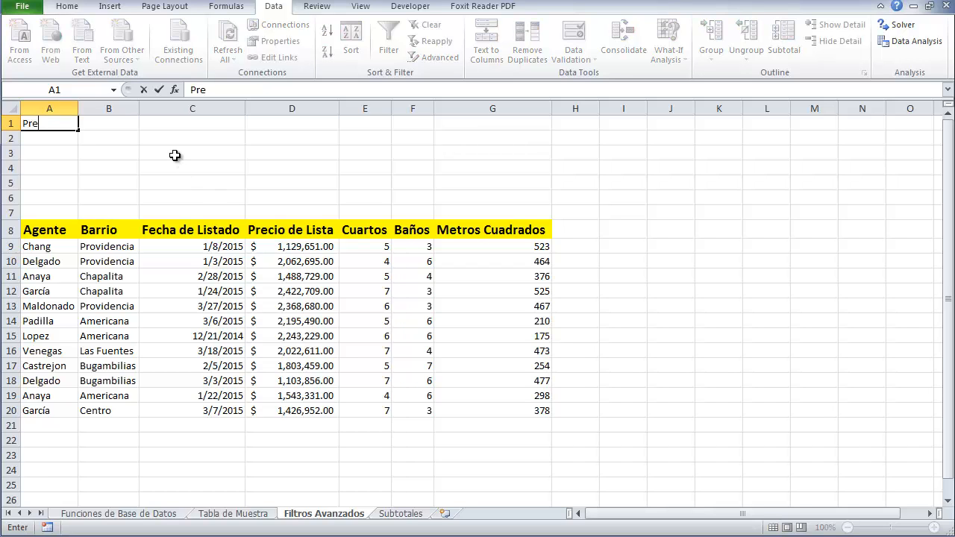
type("cio de Lista")
key("Return")
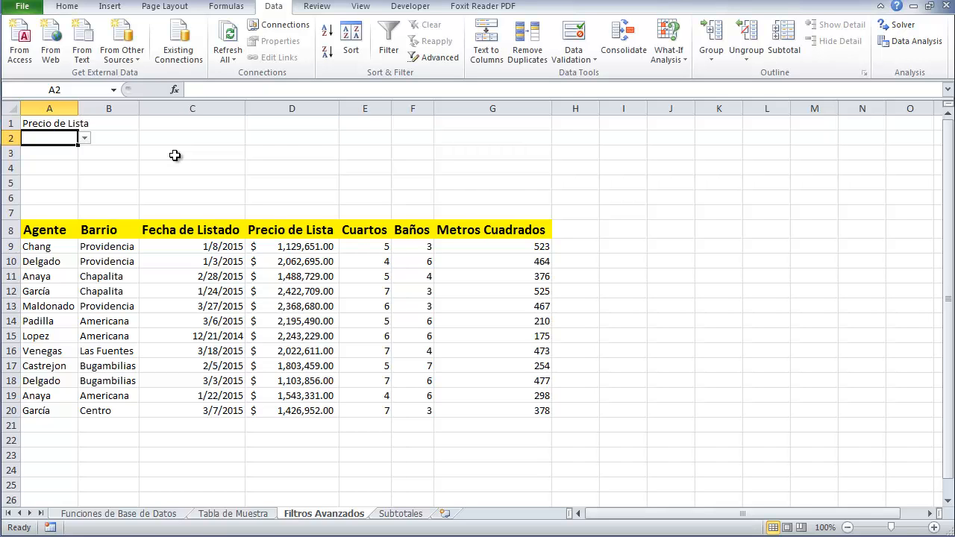
Change A2's data validation to allow any value, removing the dropdown list
left_click(573, 44)
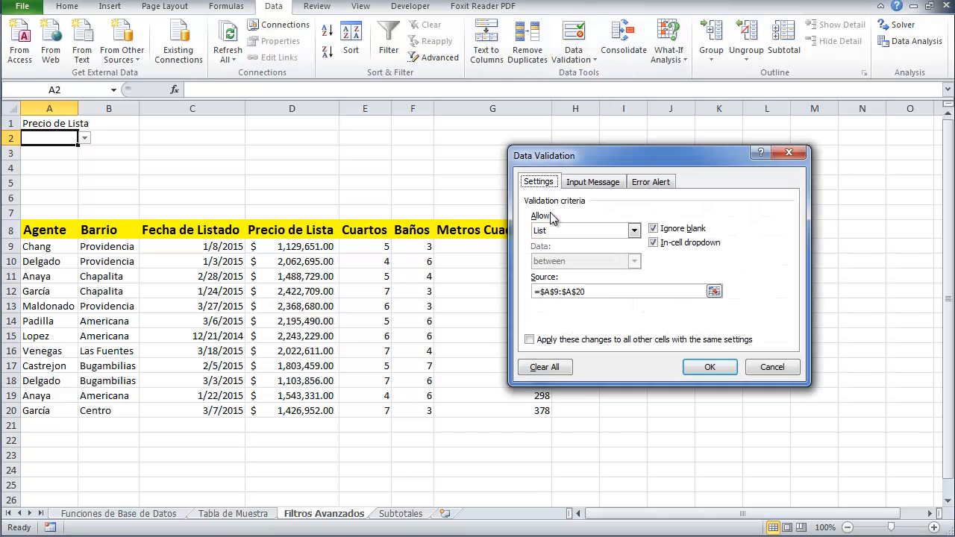
left_click(634, 230)
left_click(608, 244)
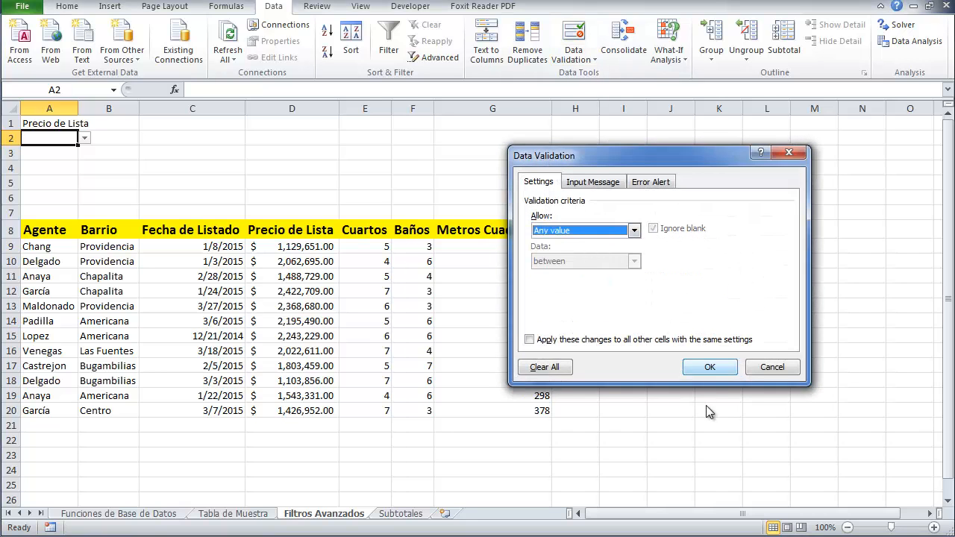
left_click(709, 368)
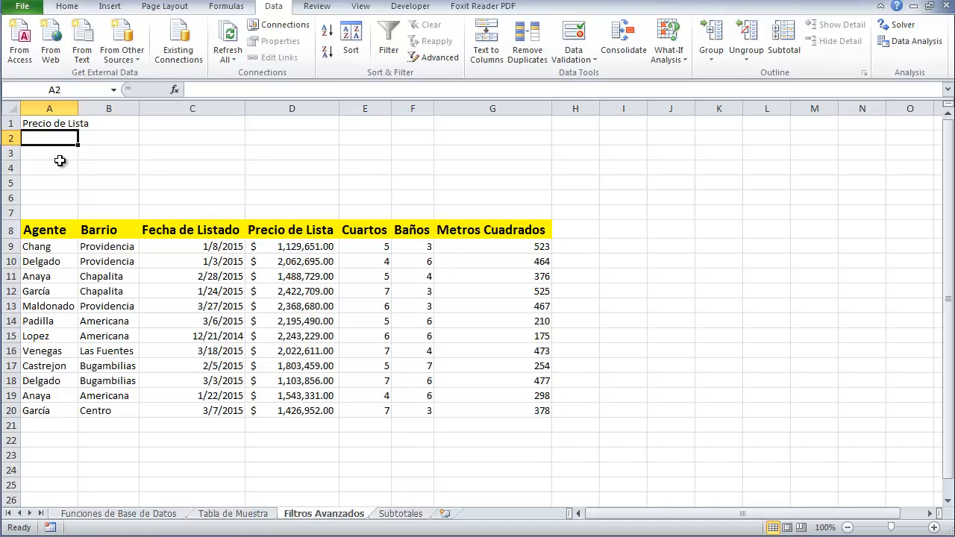
Autofit column A and enter the formula =D9>AVERAGE(D:D) in A2
double_click(79, 108)
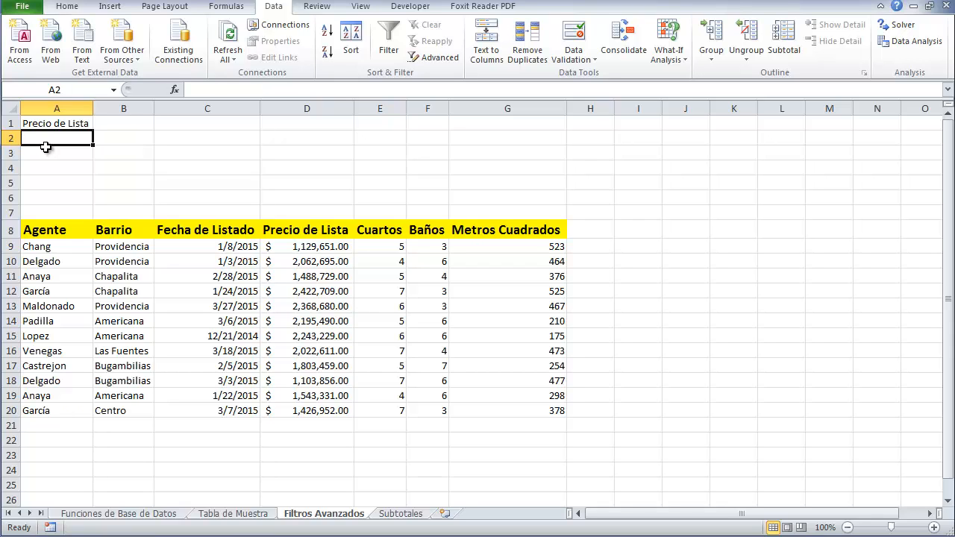
type("=")
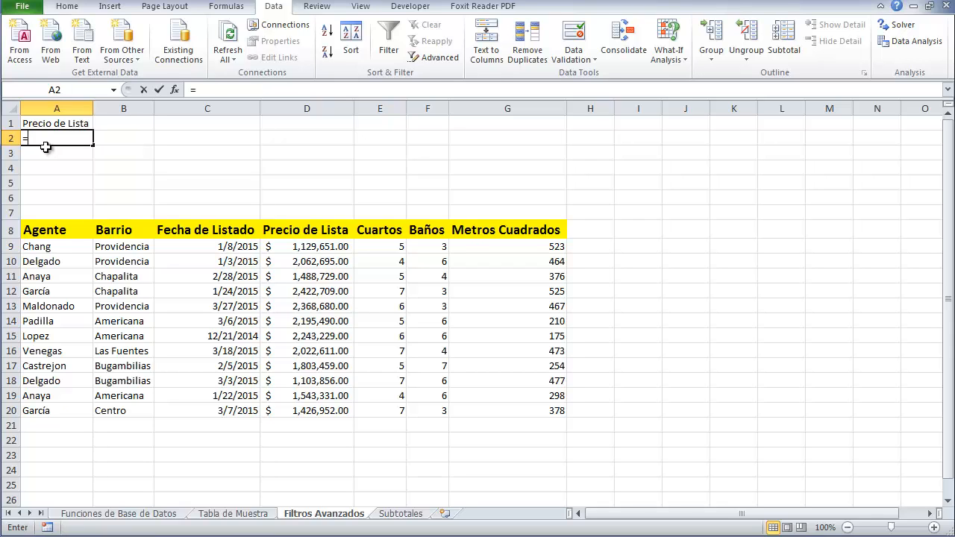
type("D")
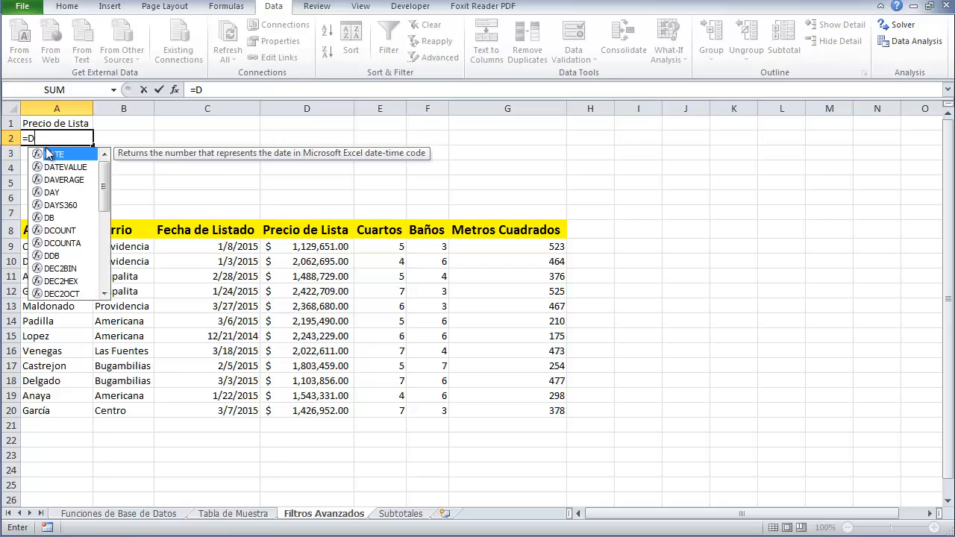
type("9>")
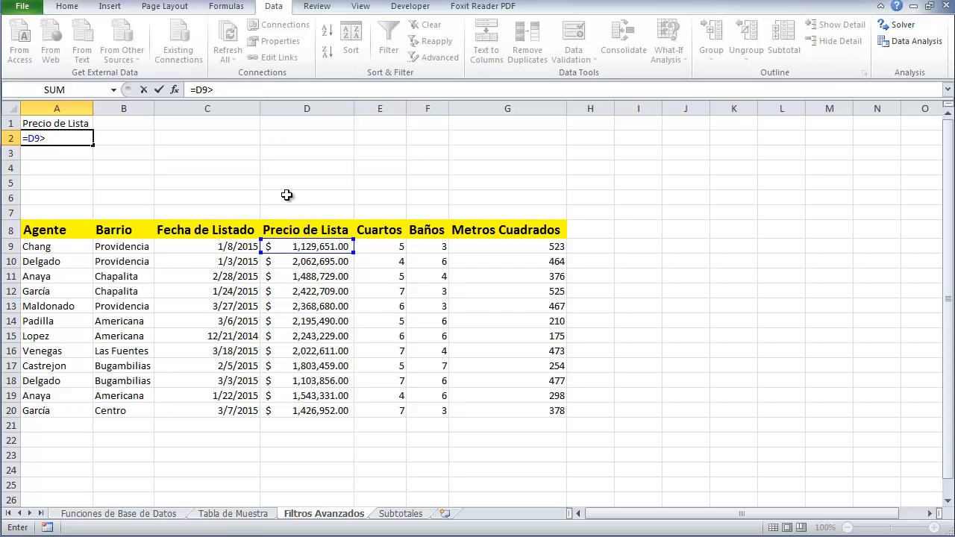
type("average(")
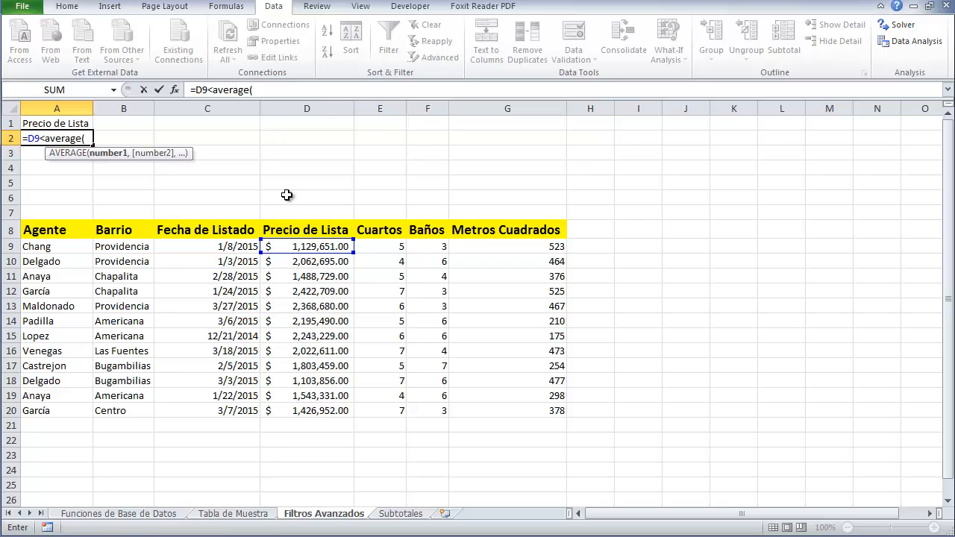
type("D:")
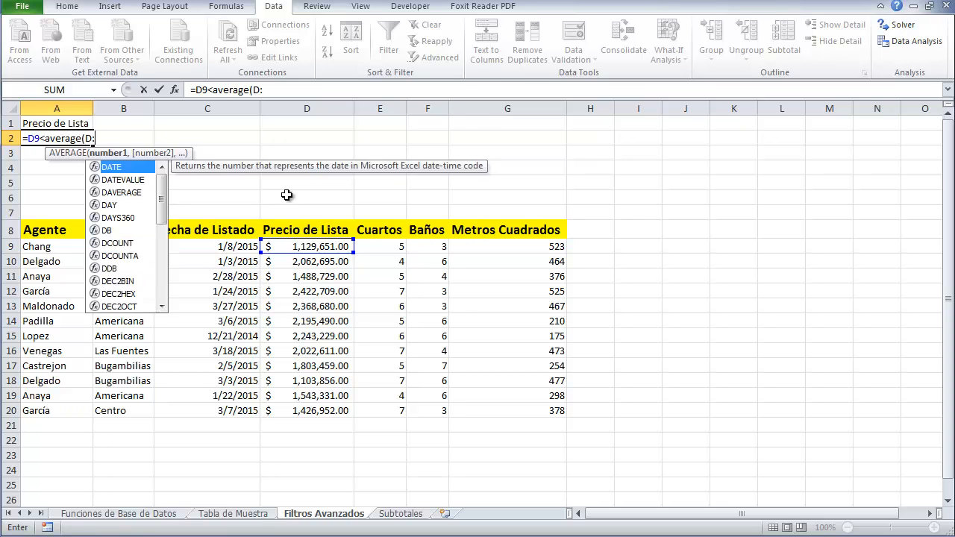
type("D)")
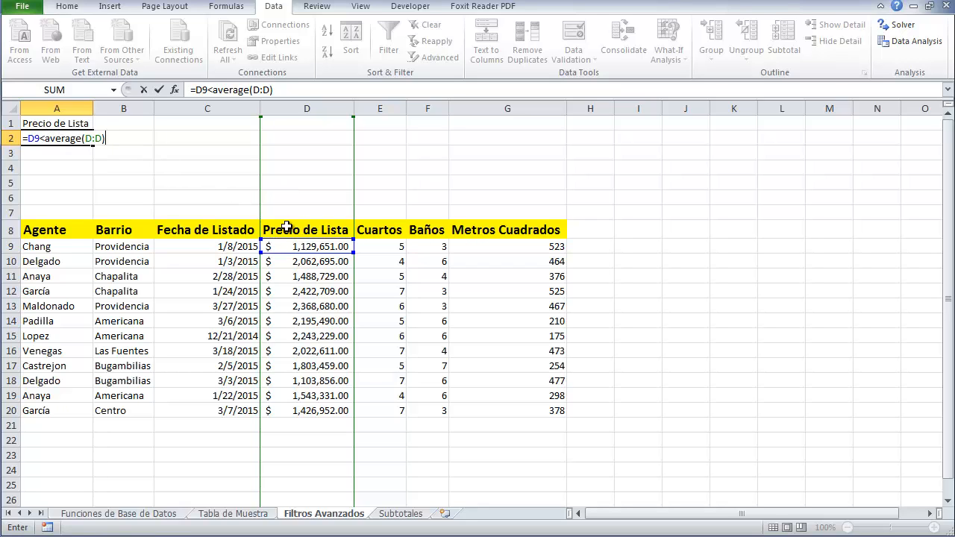
left_click(41, 138)
key("Return")
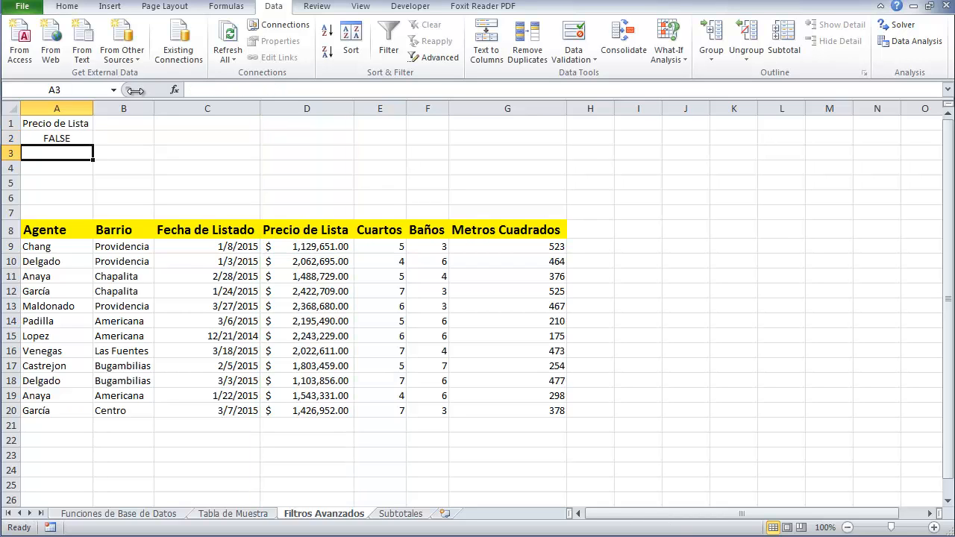
left_click(49, 139)
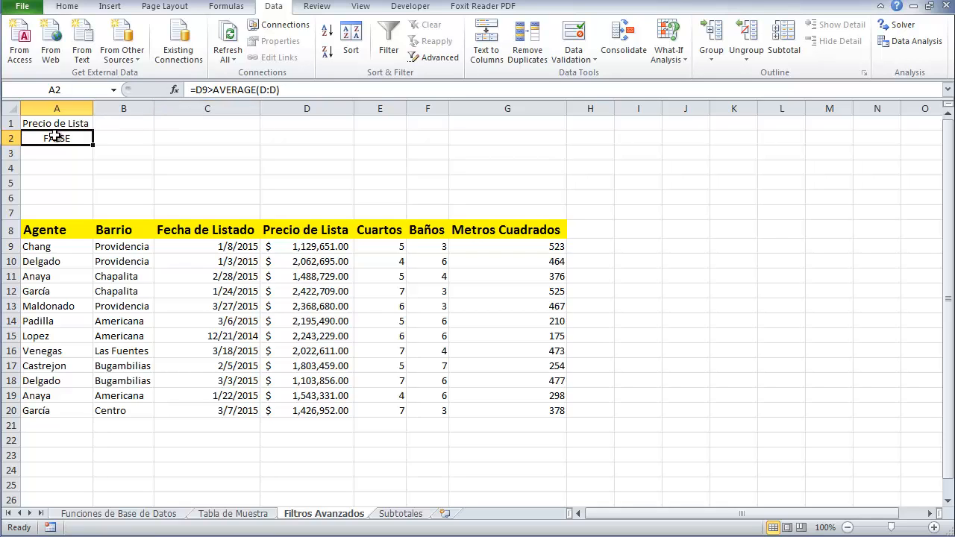
type("+")
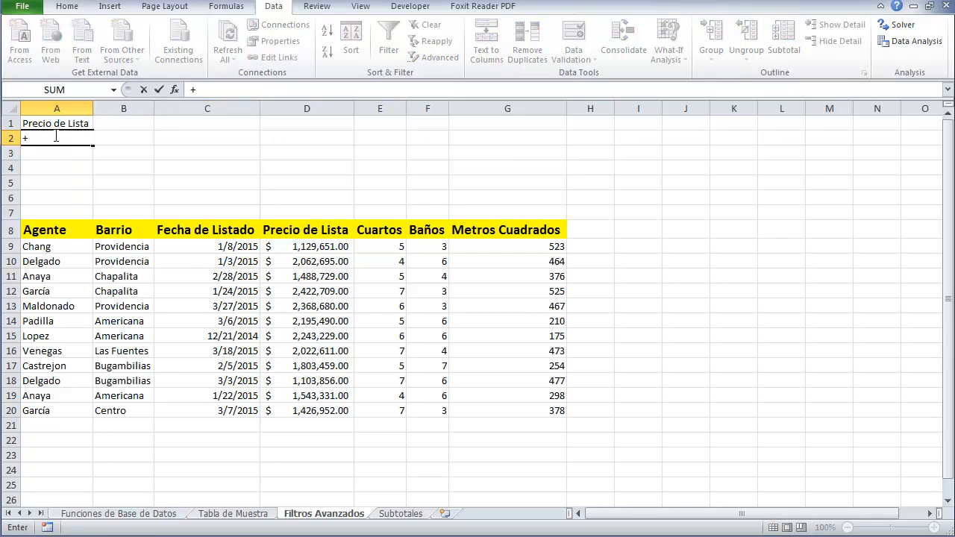
key("Escape")
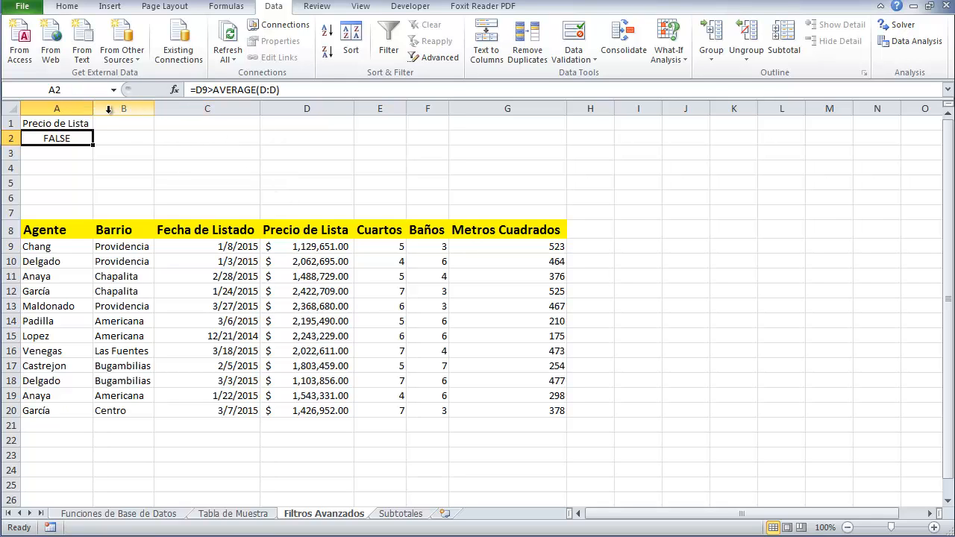
Clear the A1 header, then run Advanced Filter in place with list A8:G20 and criteria range A1:A2
left_click(67, 124)
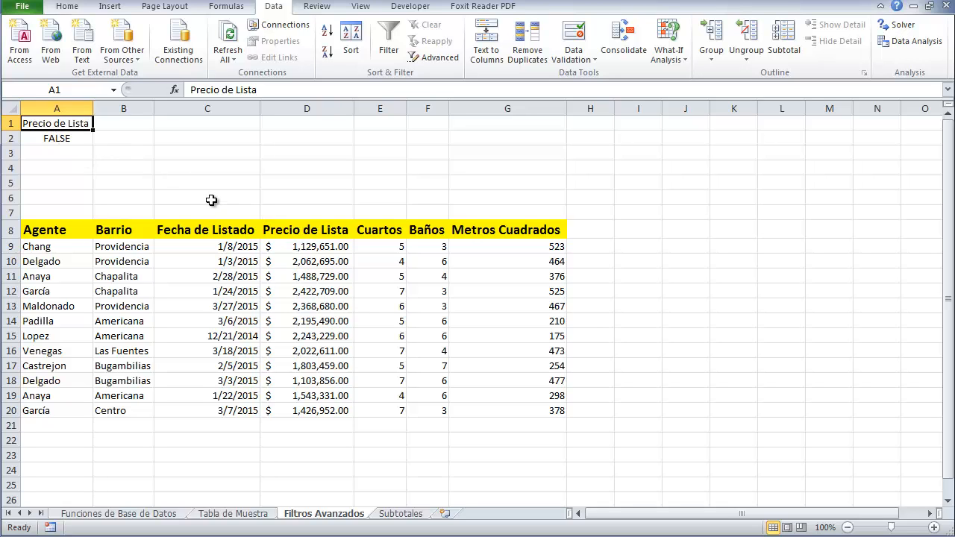
key("Delete")
left_click(338, 230)
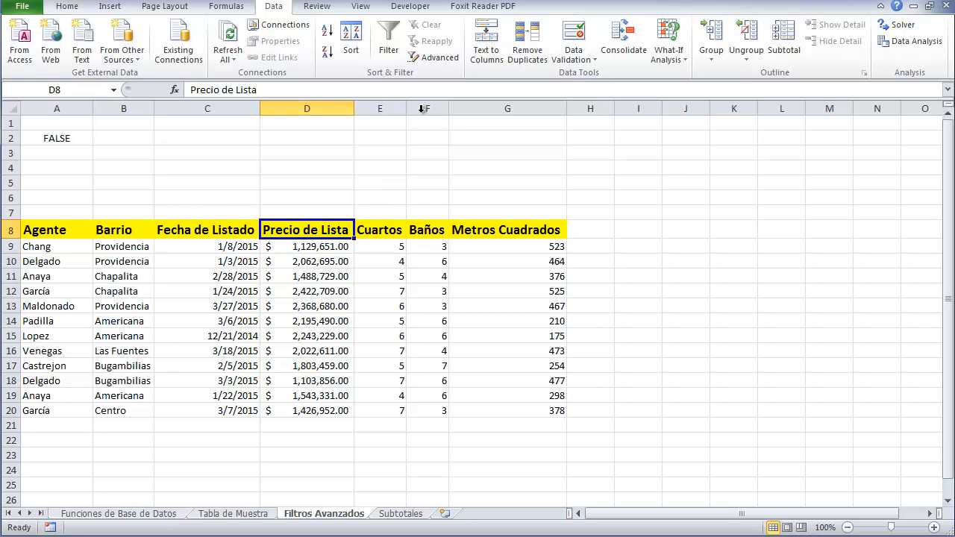
left_click(389, 44)
left_click(389, 45)
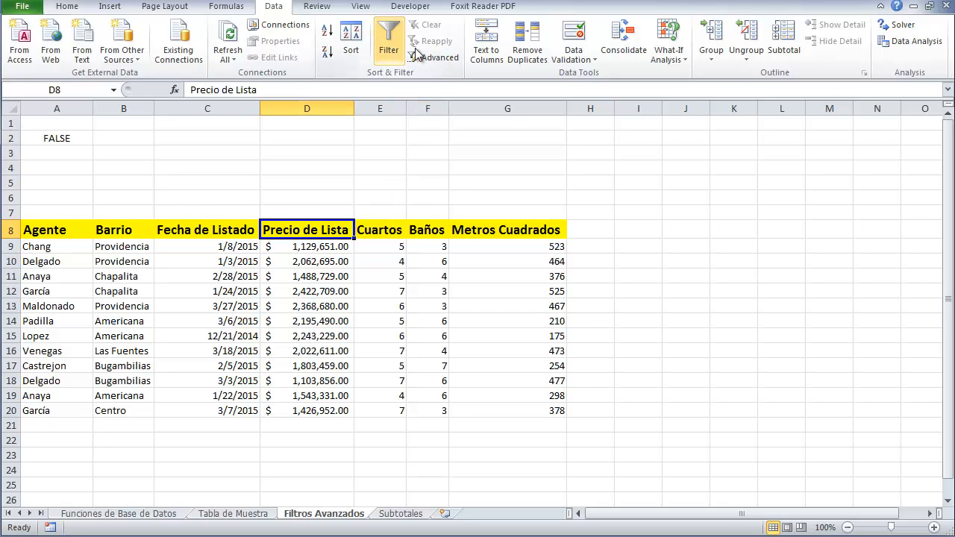
left_click(433, 57)
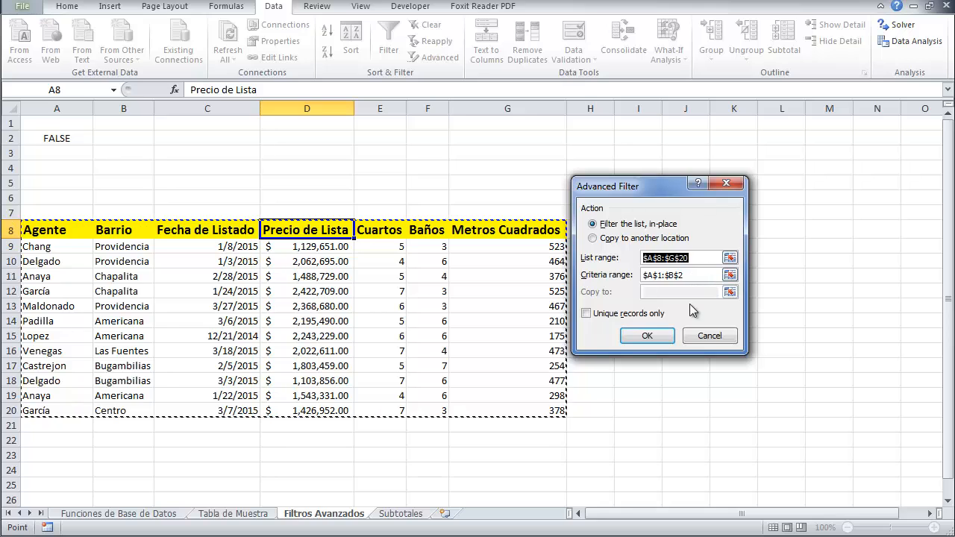
left_click(700, 279)
left_click(669, 277)
left_click_drag(702, 273, 609, 273)
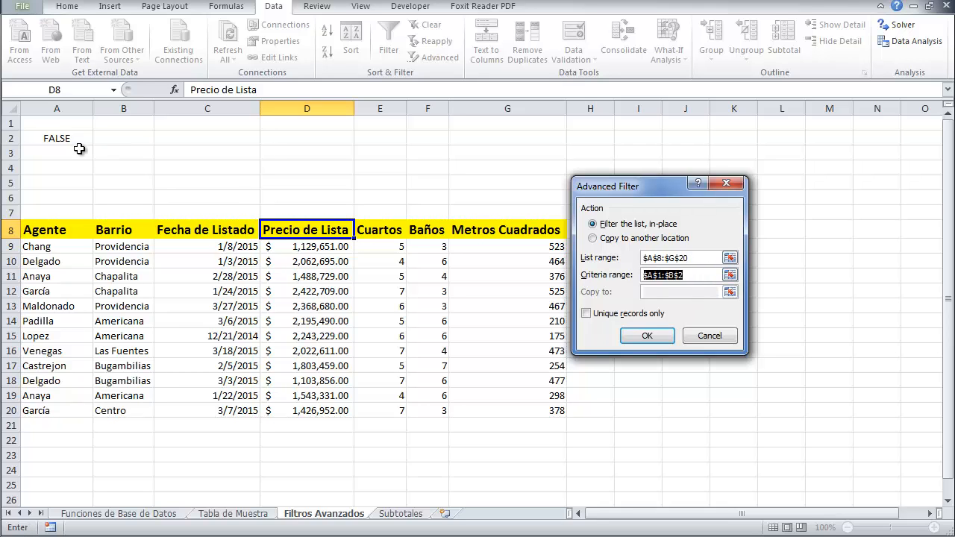
left_click_drag(79, 124, 73, 136)
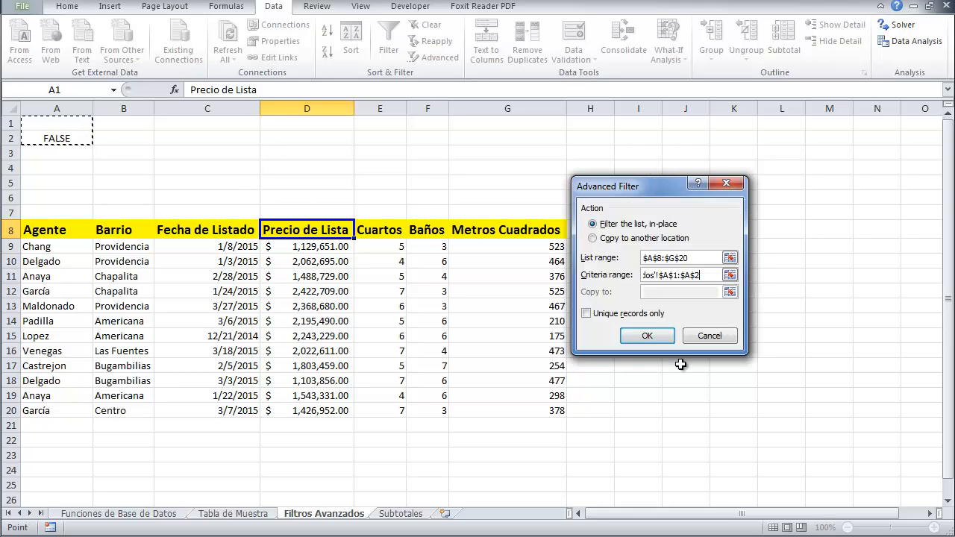
left_click(640, 335)
Apply the above-average price filter and examine how A2's formula references D9 against the filtered rows
left_click(84, 123)
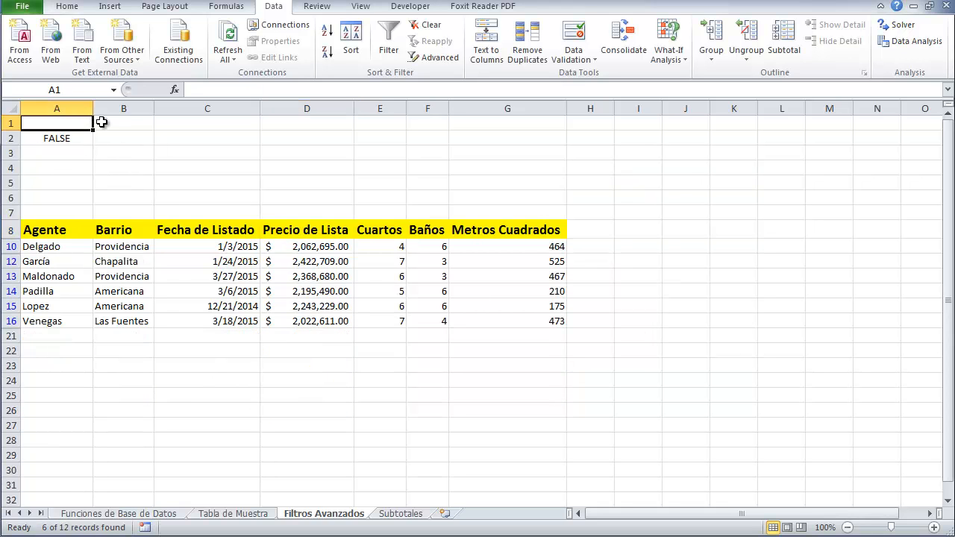
left_click(55, 137)
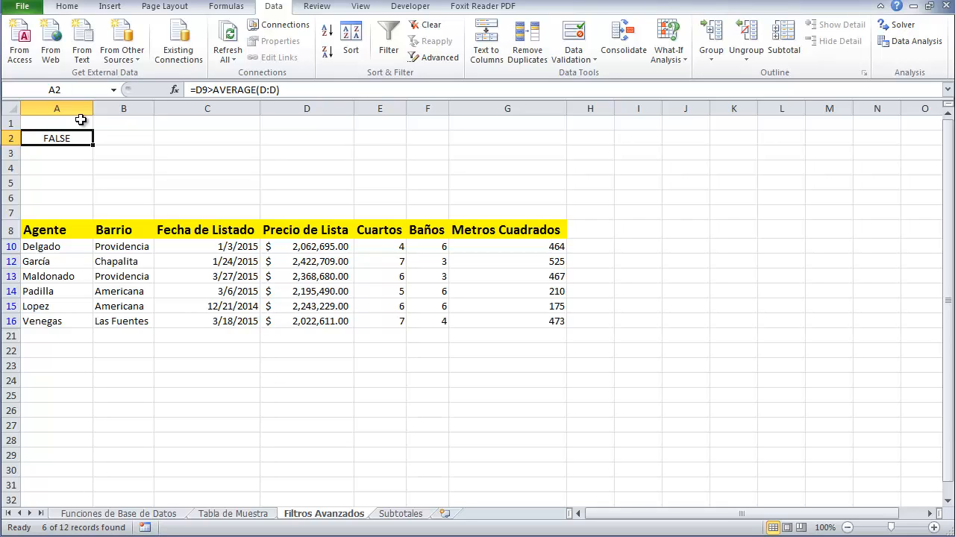
left_click(202, 90)
left_click_drag(195, 89, 208, 90)
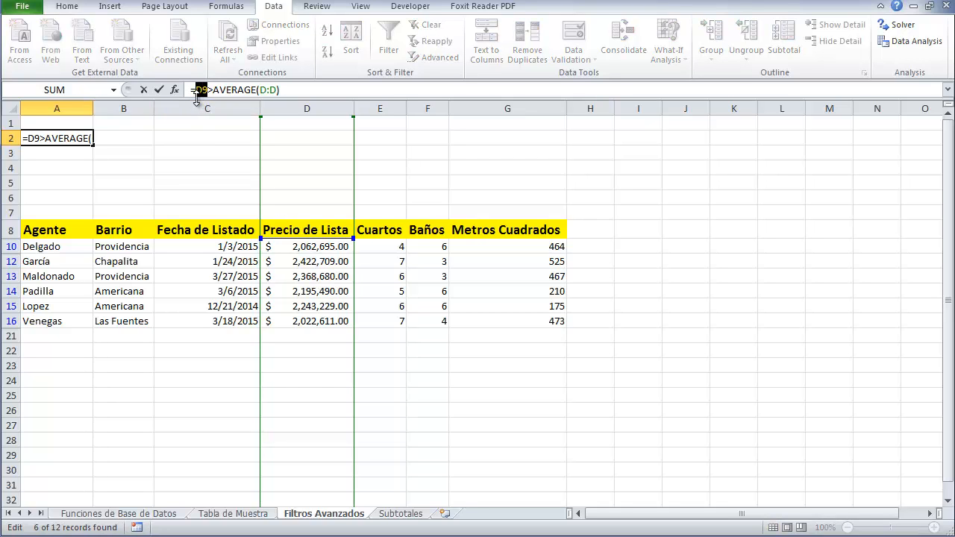
key("ctrl+Return")
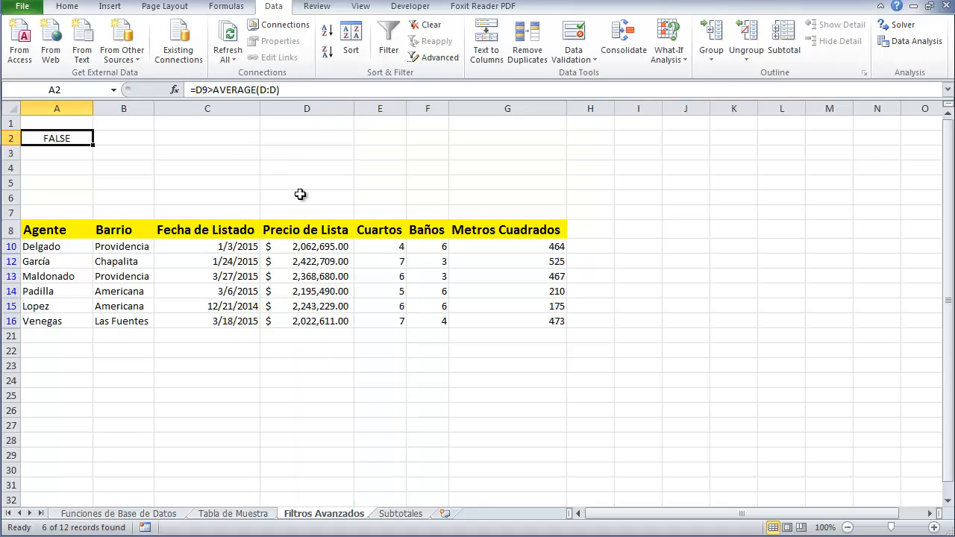
left_click(298, 243)
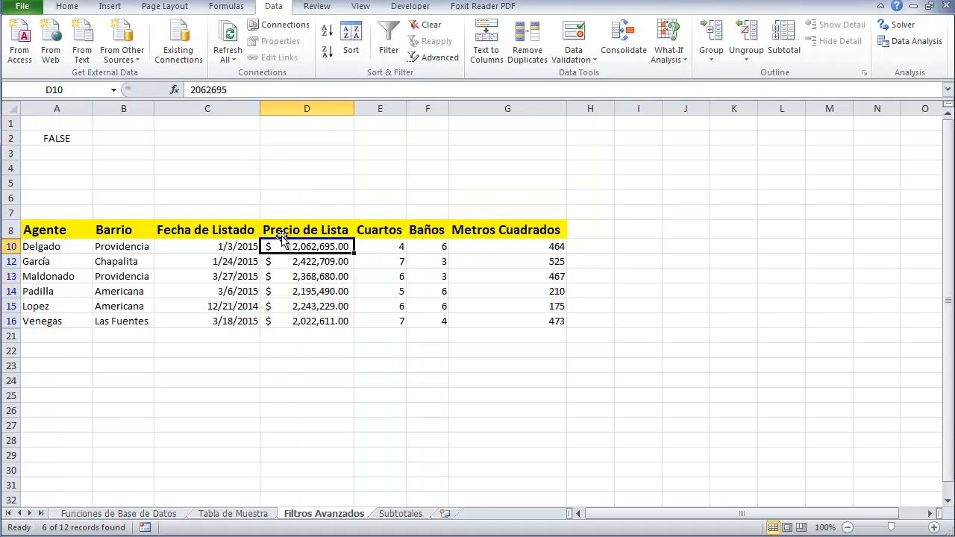
left_click(67, 140)
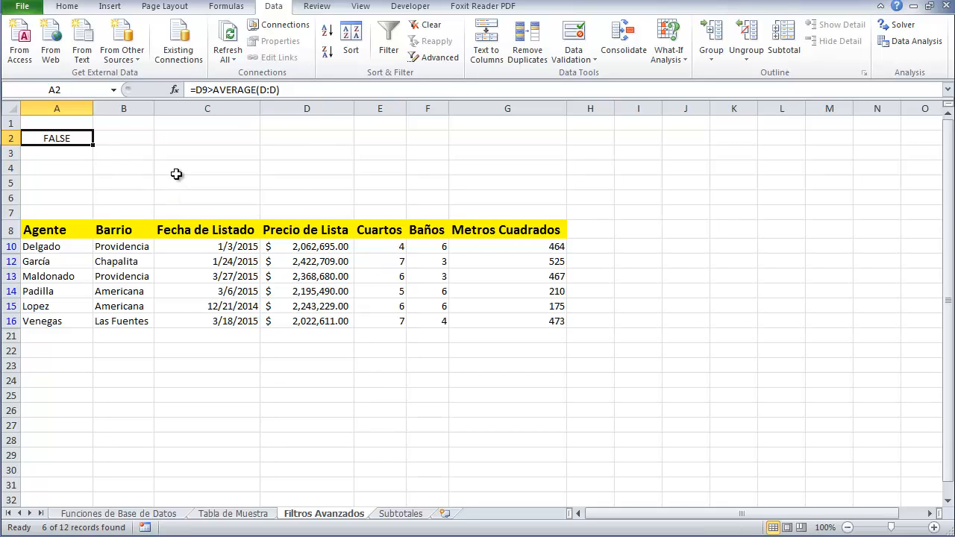
Clear the filter and replace A2's criterion with the formula =C9>TODAY()-40
left_click(427, 24)
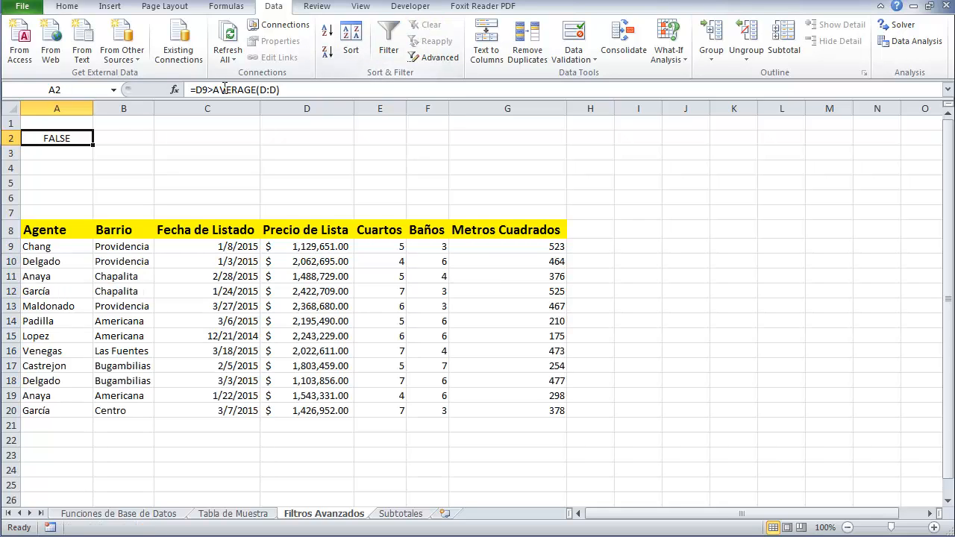
key("Delete")
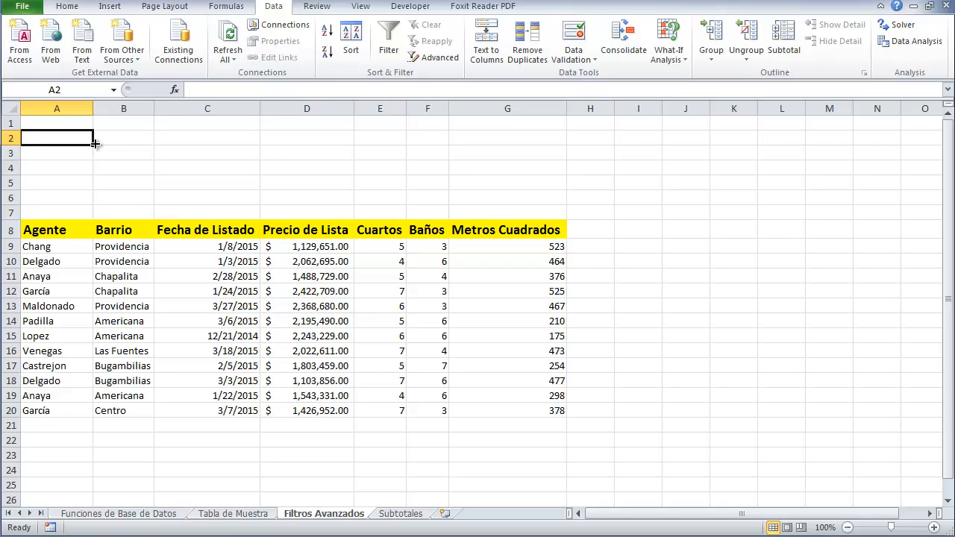
type("=")
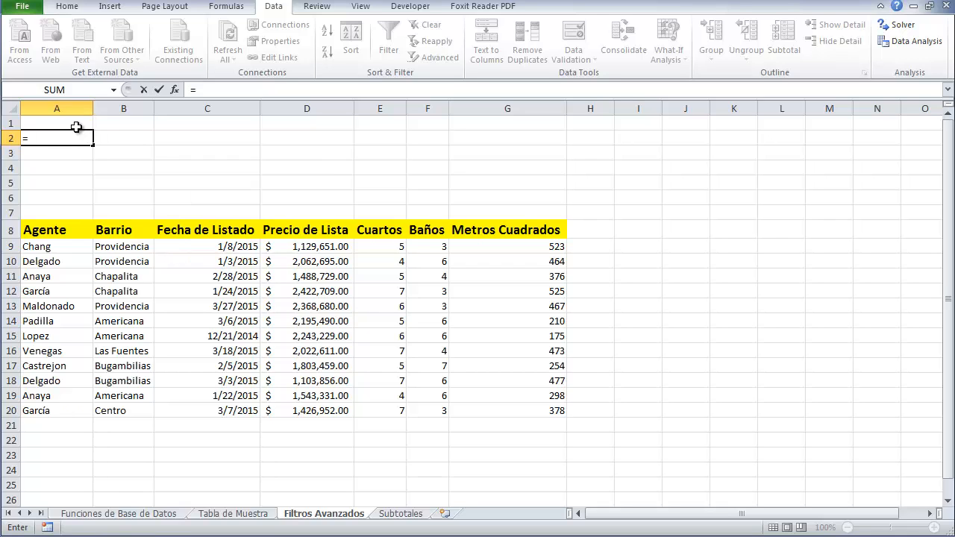
left_click(184, 246)
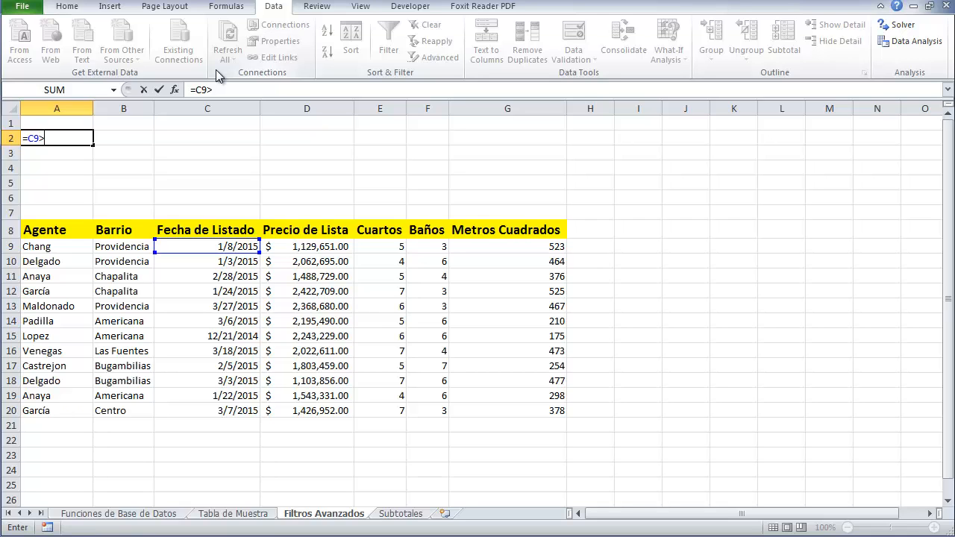
type("today(")
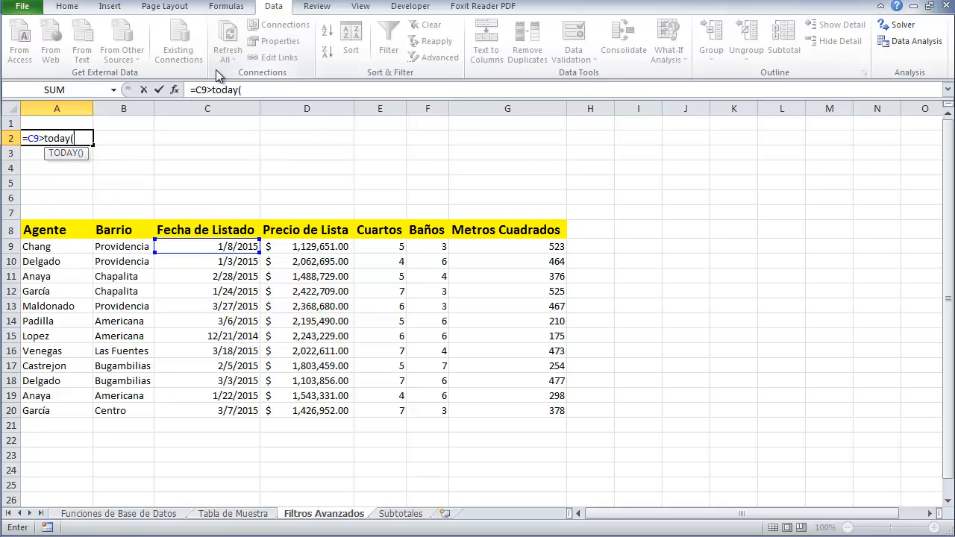
type(")-")
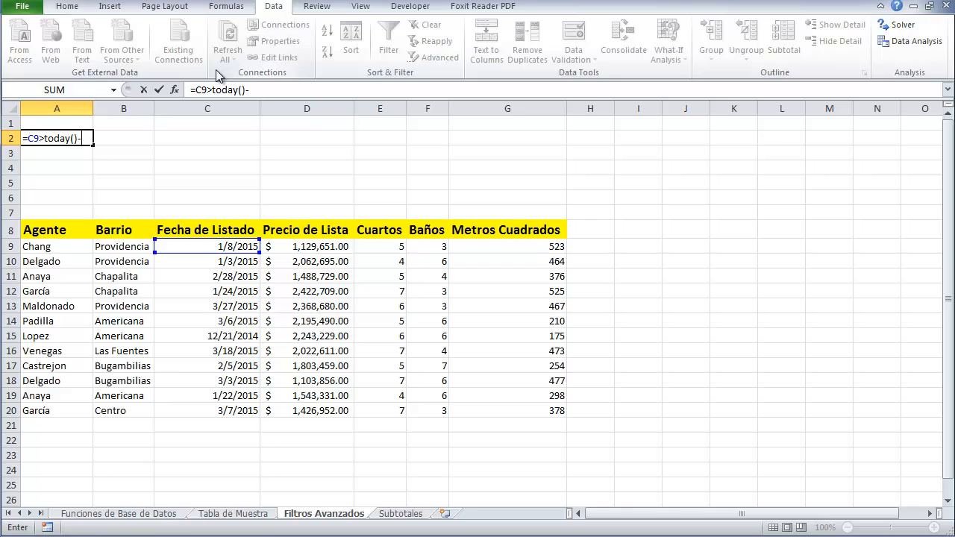
type("40")
key("Return")
key("Up")
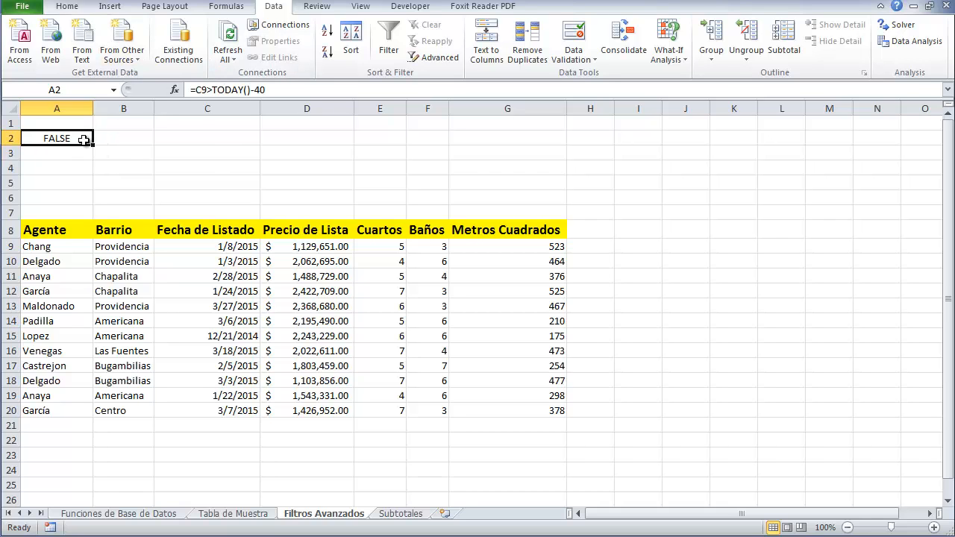
Run Advanced Filter in place with list range A8:G20 and criteria range A1:A2
left_click(431, 57)
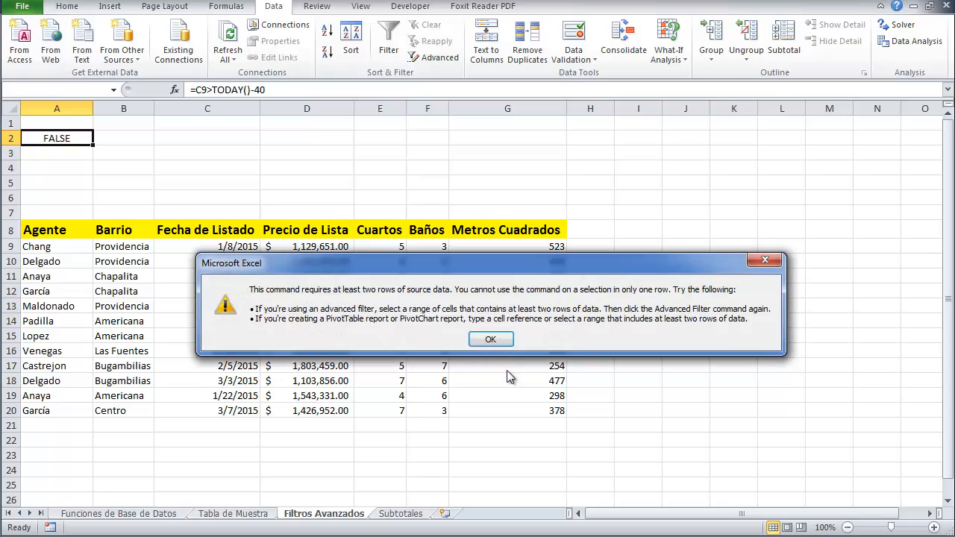
left_click(488, 338)
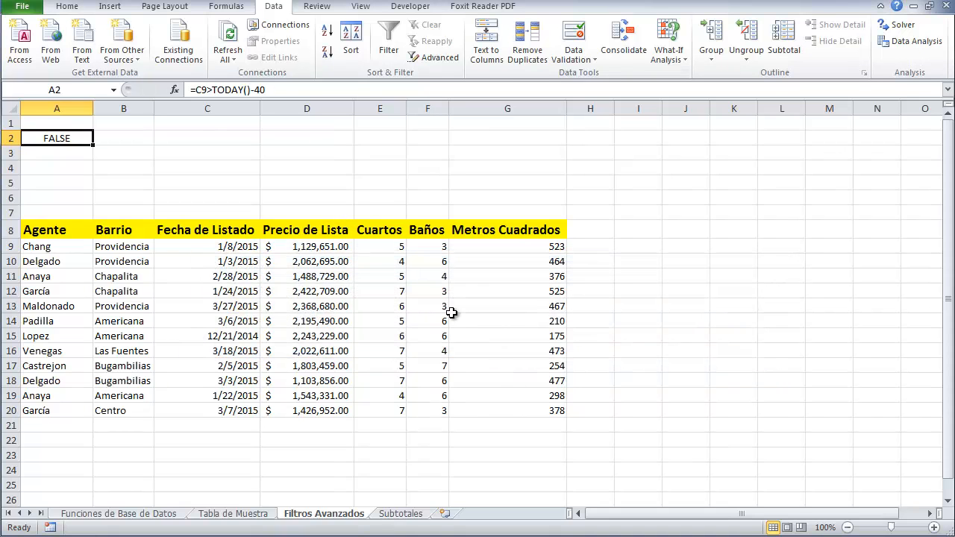
left_click(357, 296)
left_click(431, 57)
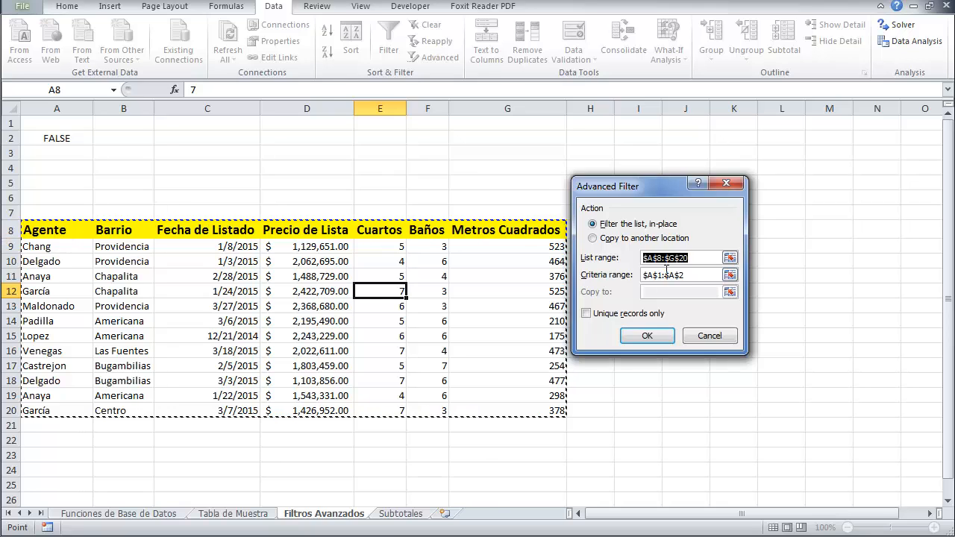
left_click(694, 276)
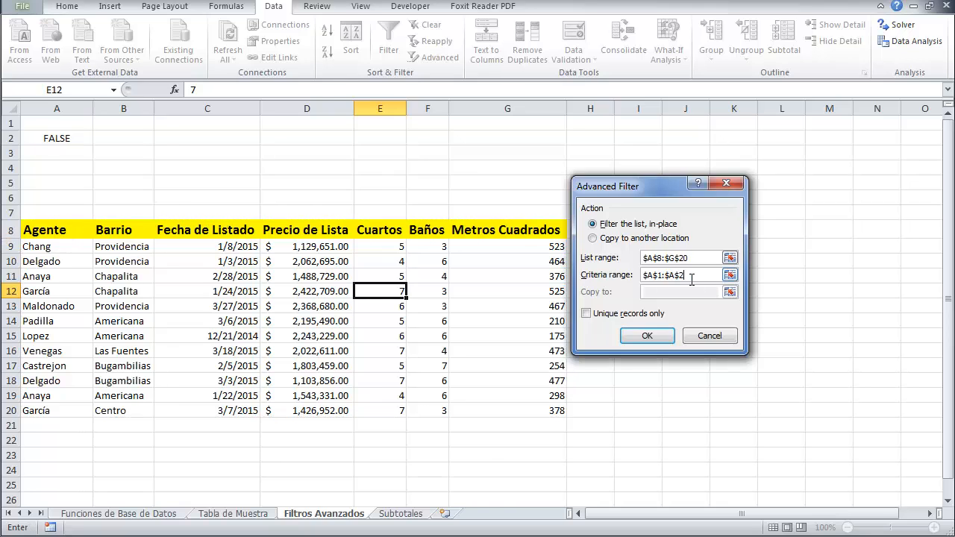
left_click(643, 342)
left_click(451, 337)
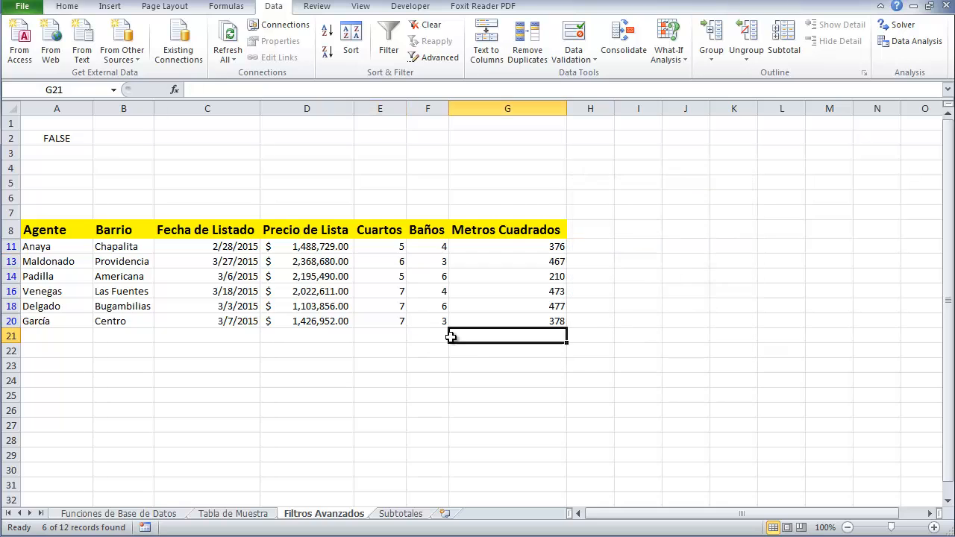
Examine the listing dates of the filtered rows
left_click(221, 247)
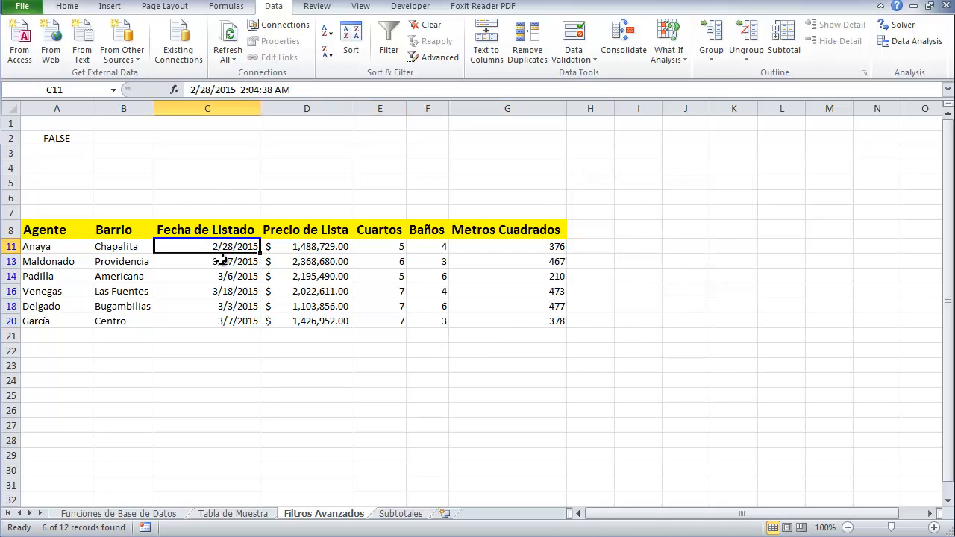
left_click_drag(222, 259, 223, 325)
left_click(219, 366)
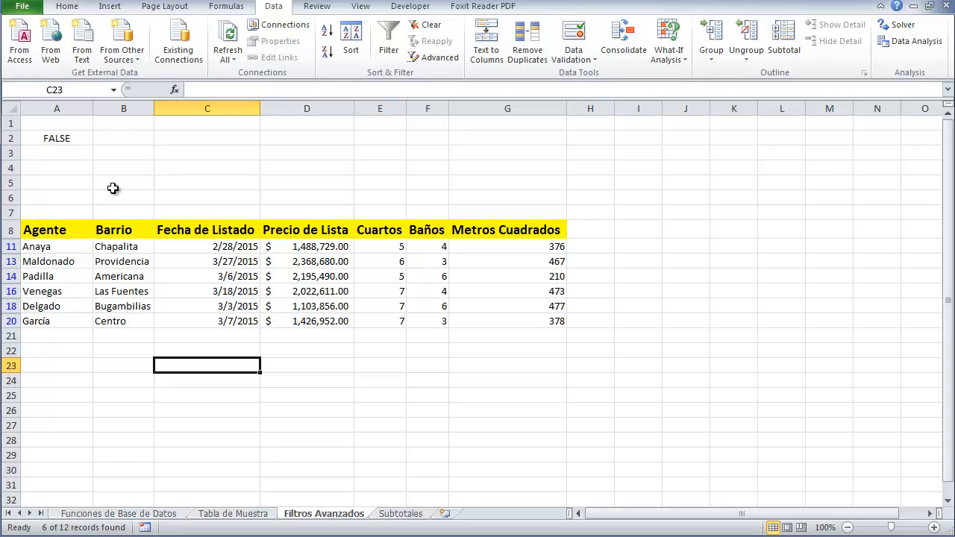
Remove the filter so all listings show again
left_click(387, 231)
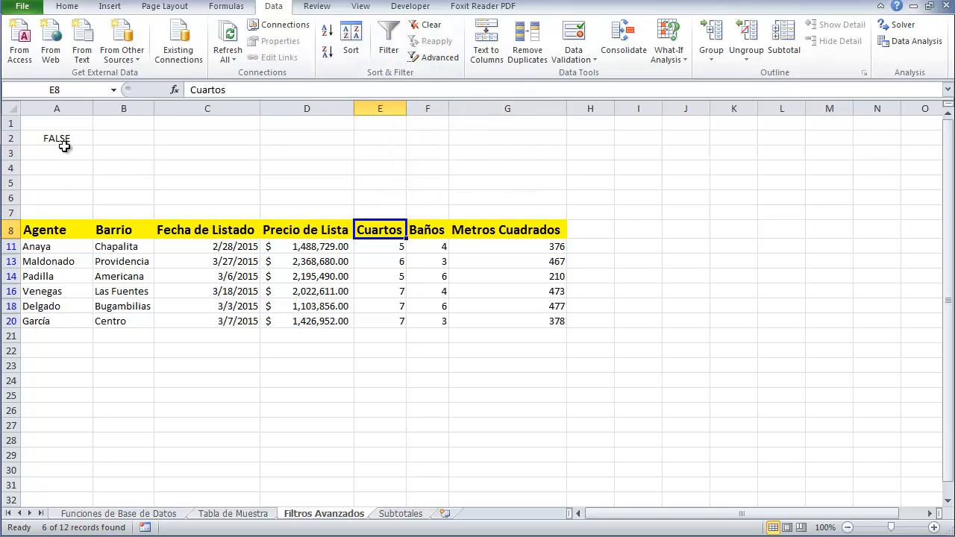
left_click(396, 62)
left_click(400, 49)
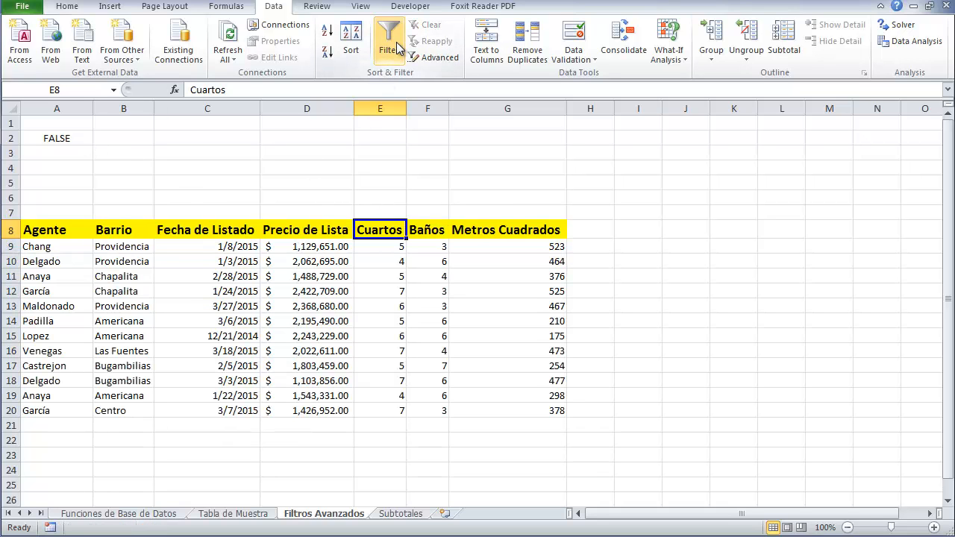